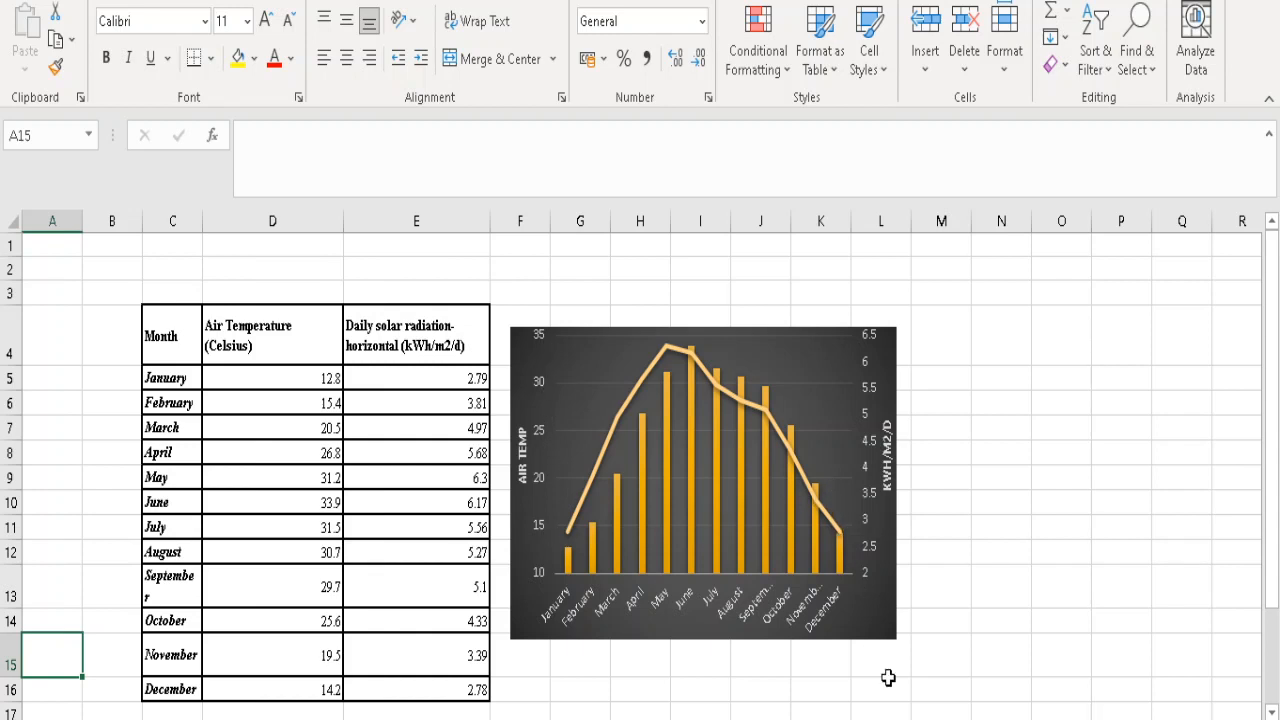
Delete the existing air temperature and solar radiation chart beside the table
click(889, 631)
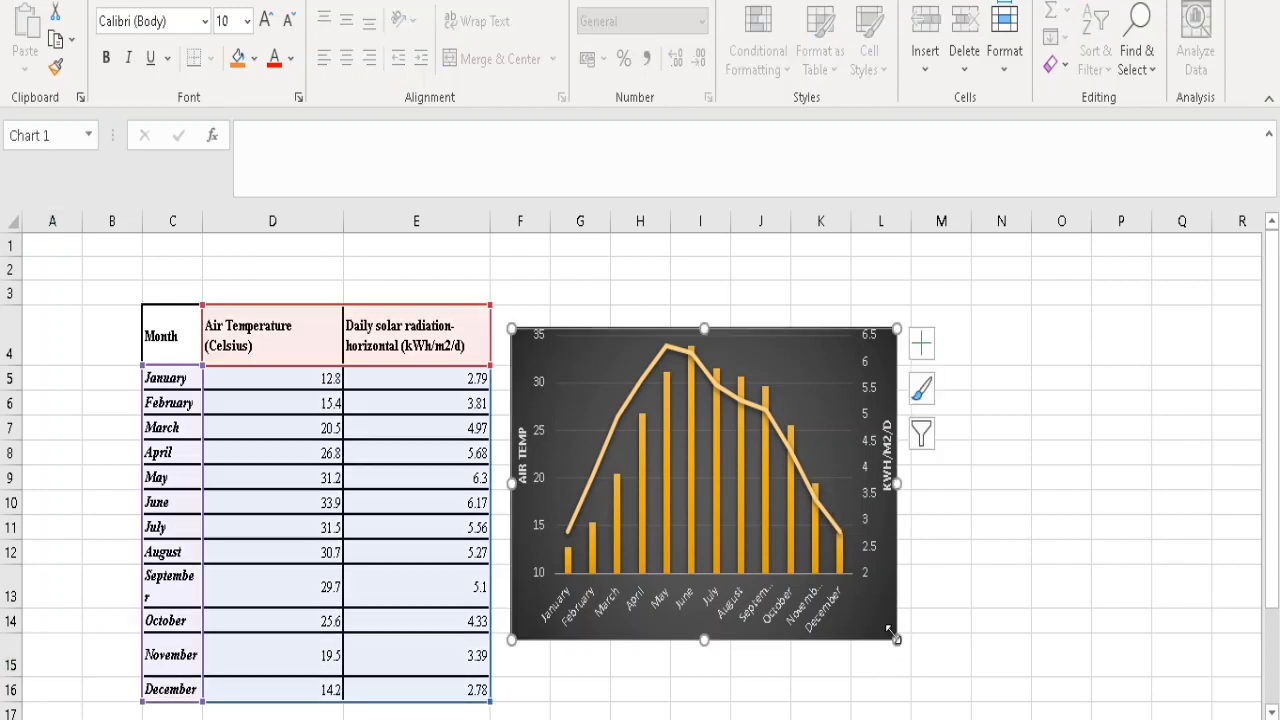
key(Delete)
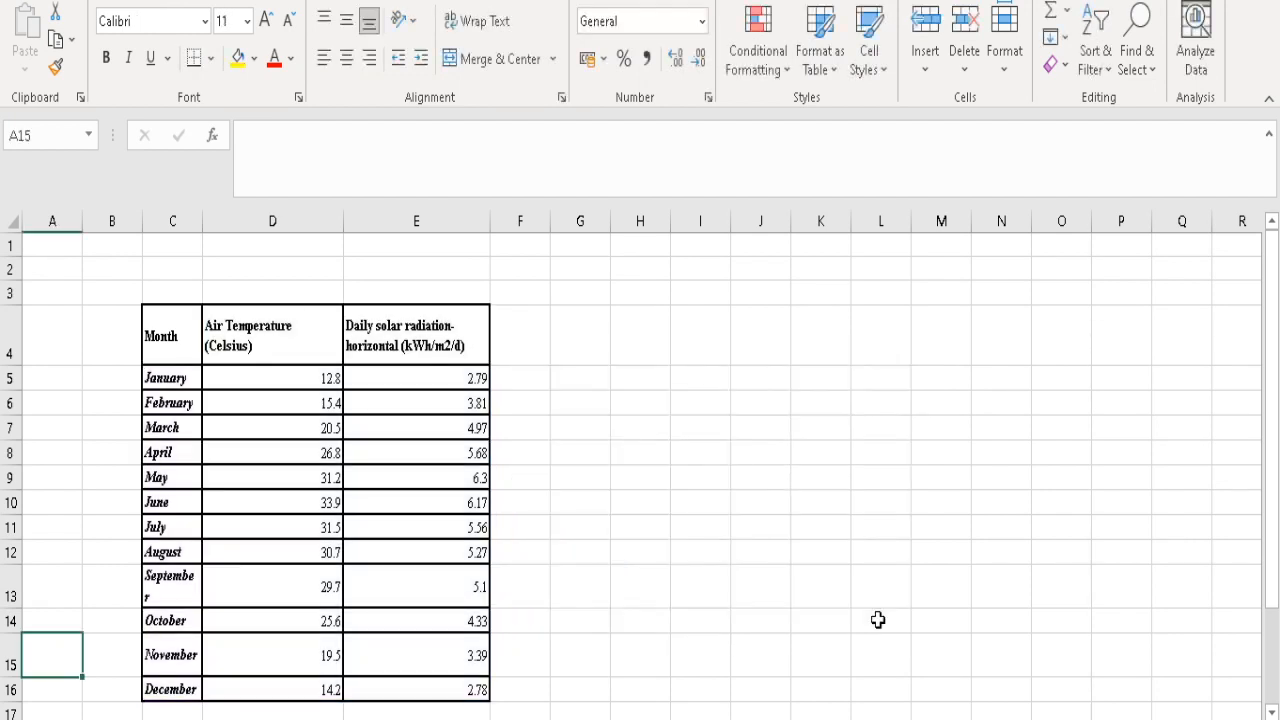
Insert a line chart from the whole monthly table in C4:E16 and place it clear of the data, beside the table
click(179, 353)
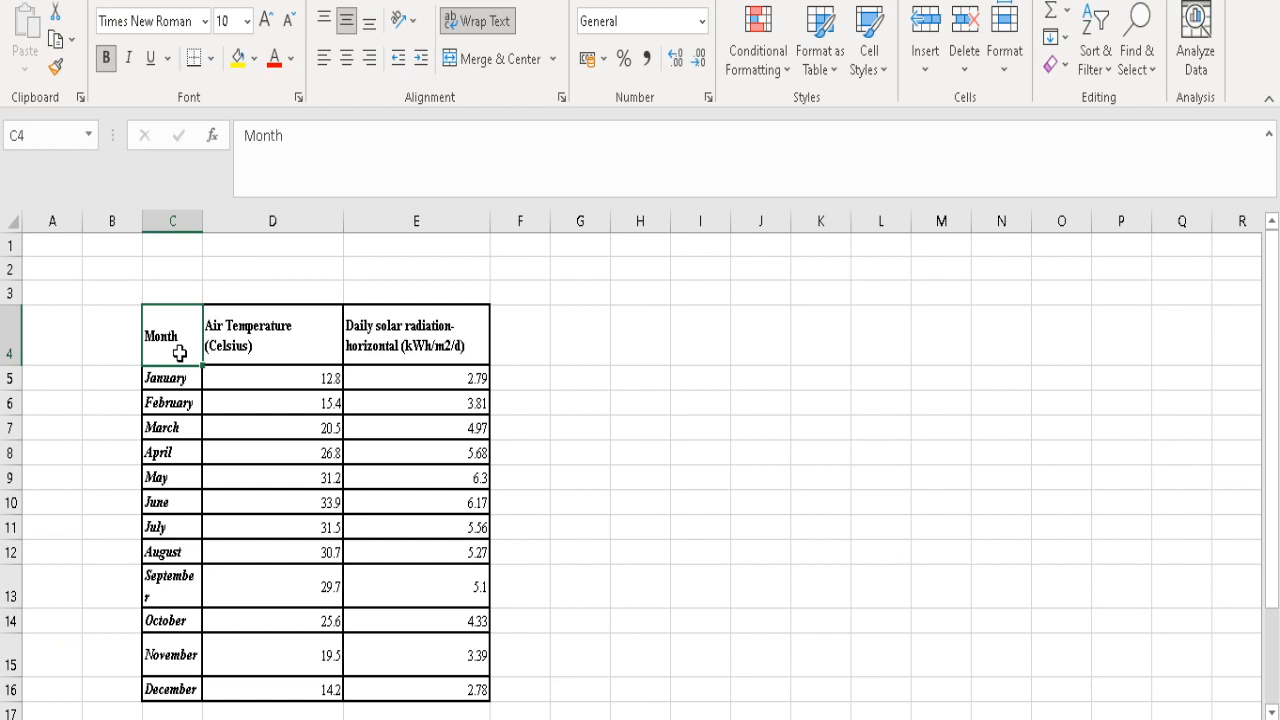
key(Down)
key(Up)
key(shift+Down)
key(shift+Down)
key(shift+Down)
key(shift+Down)
key(shift+Down)
key(shift+Down)
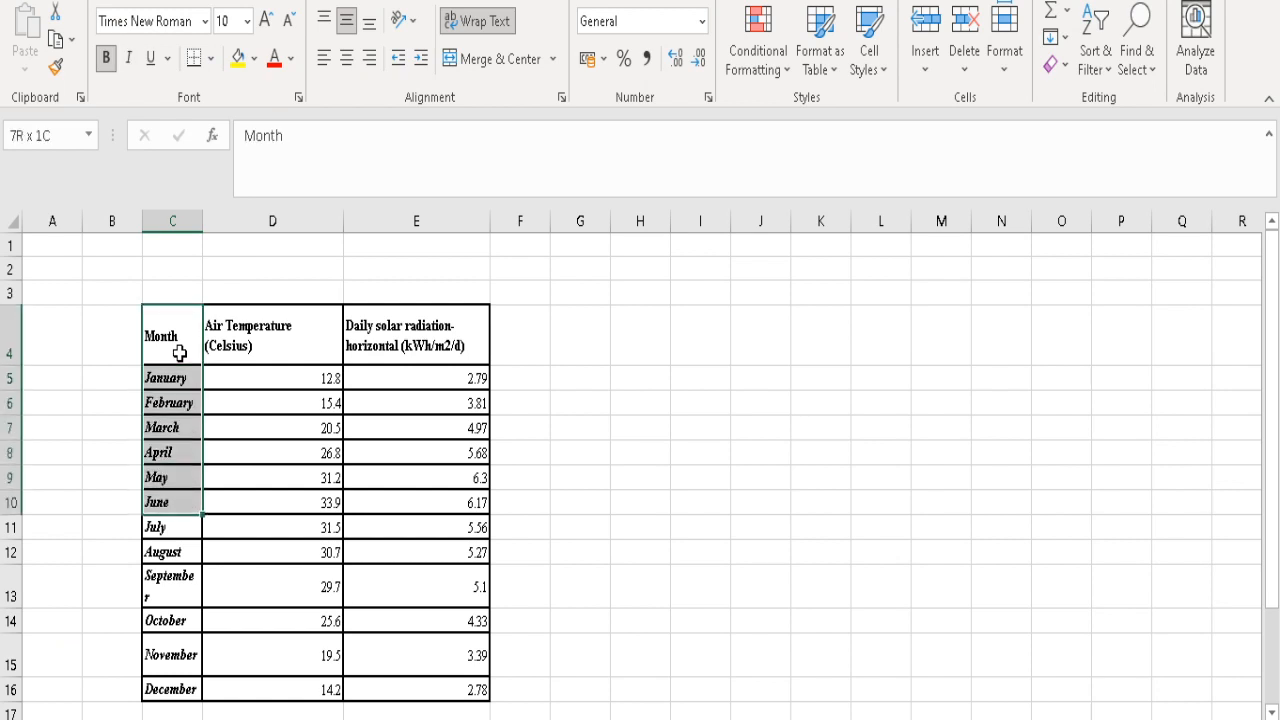
key(shift+Down)
key(shift+Down)
key(shift+Down)
key(shift+Down)
key(shift+Down)
key(shift+Down)
key(shift+Right)
key(shift+Right)
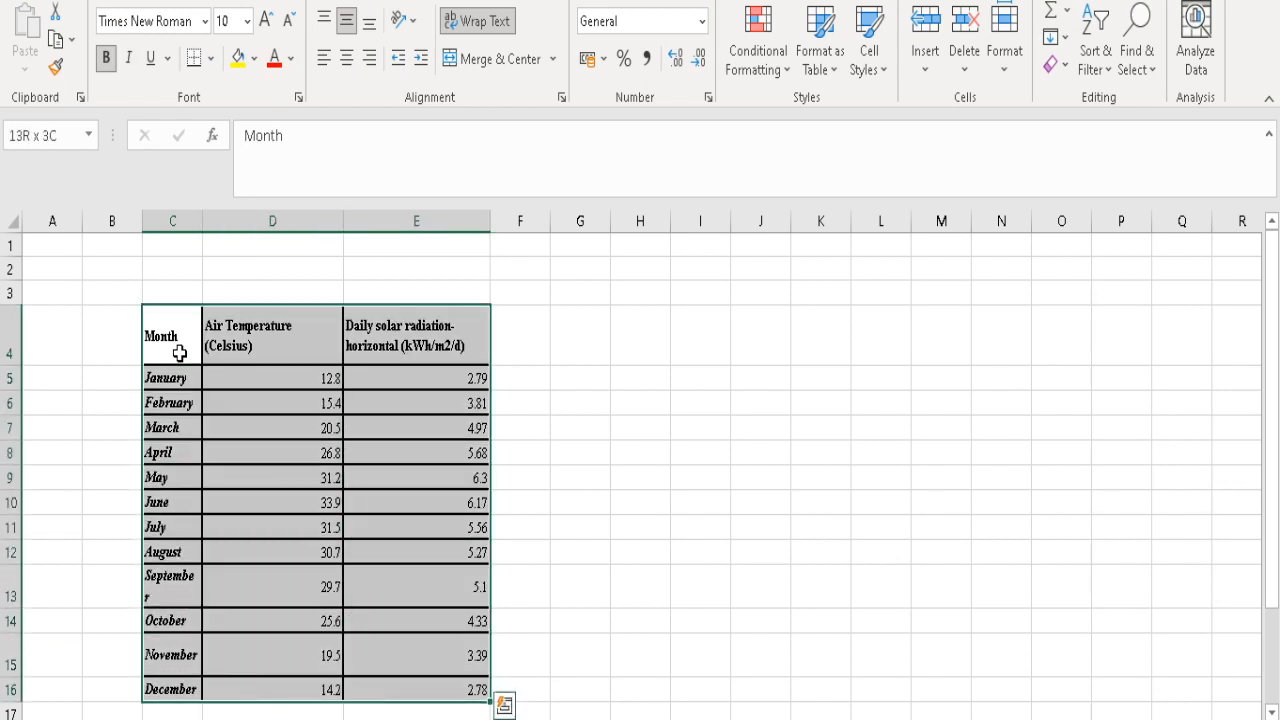
drag(1270, 340, 1274, 406)
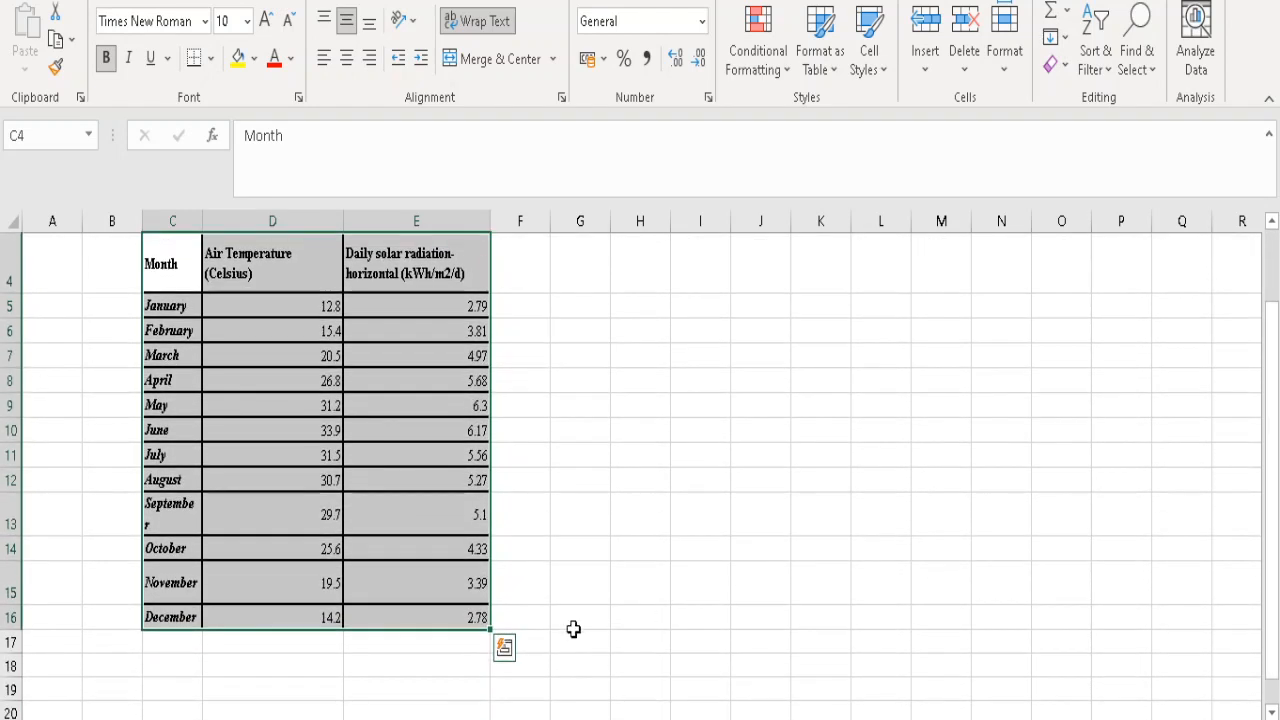
click(505, 650)
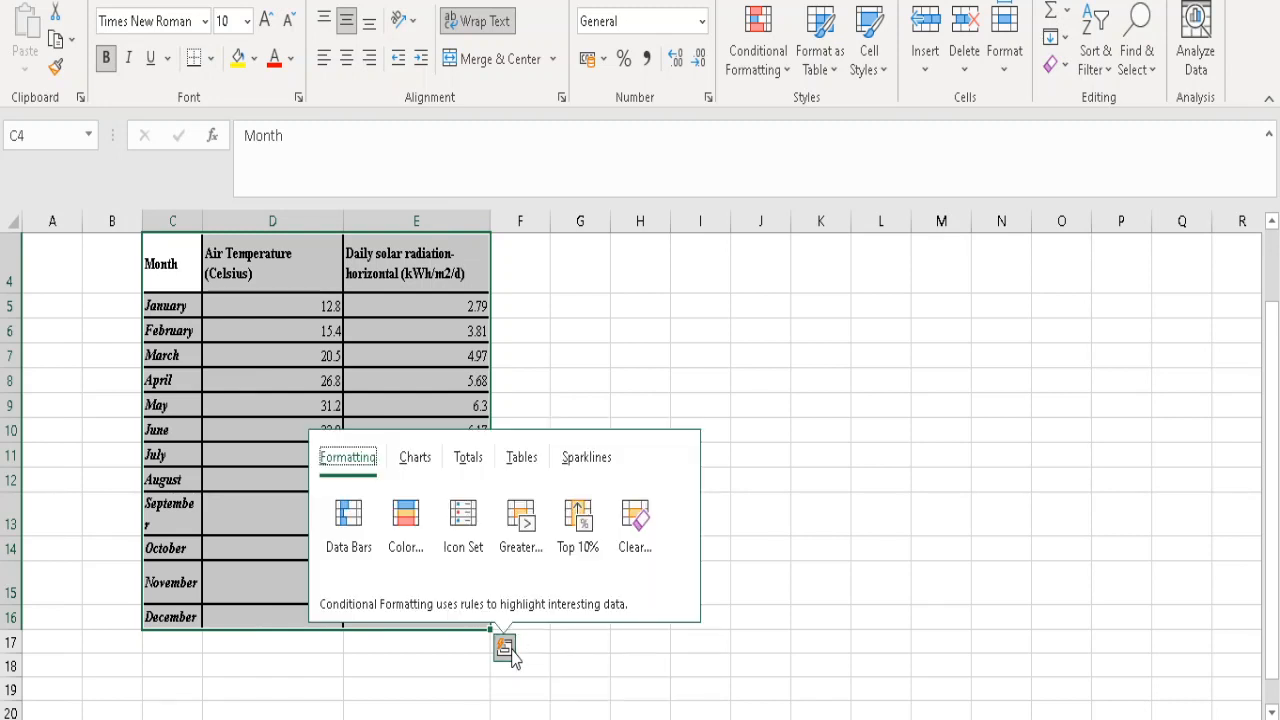
click(415, 468)
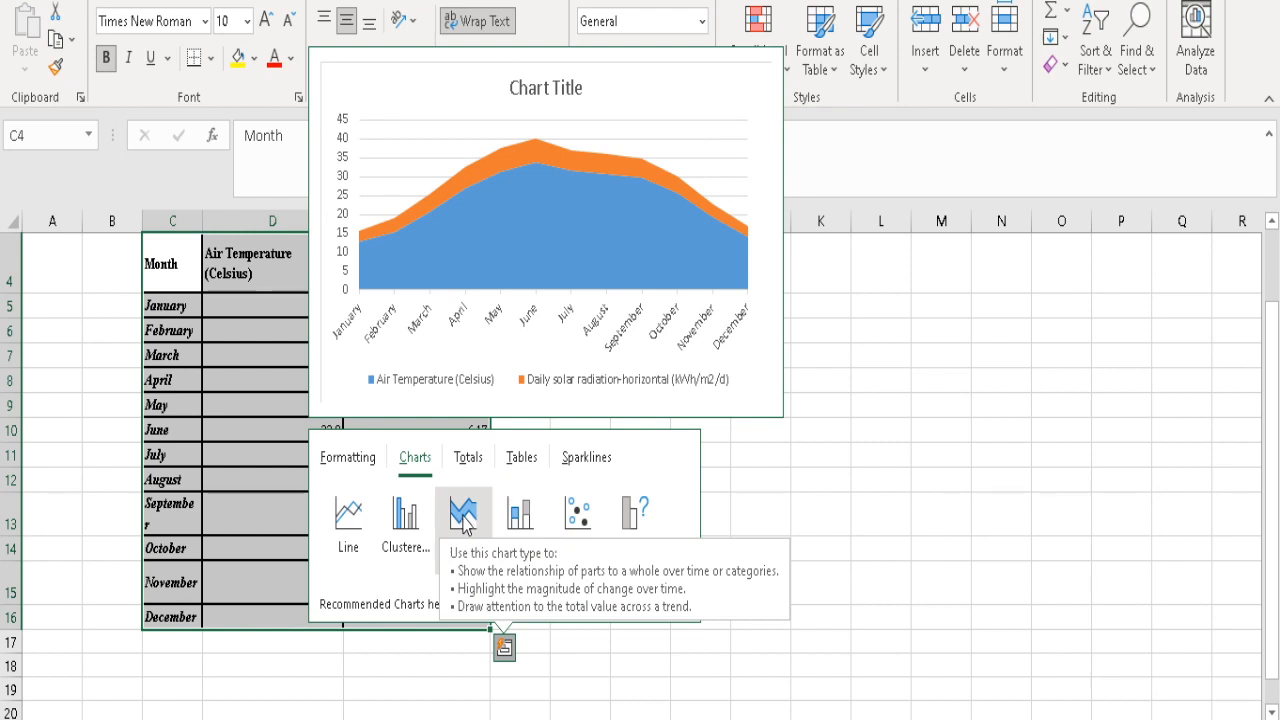
click(345, 512)
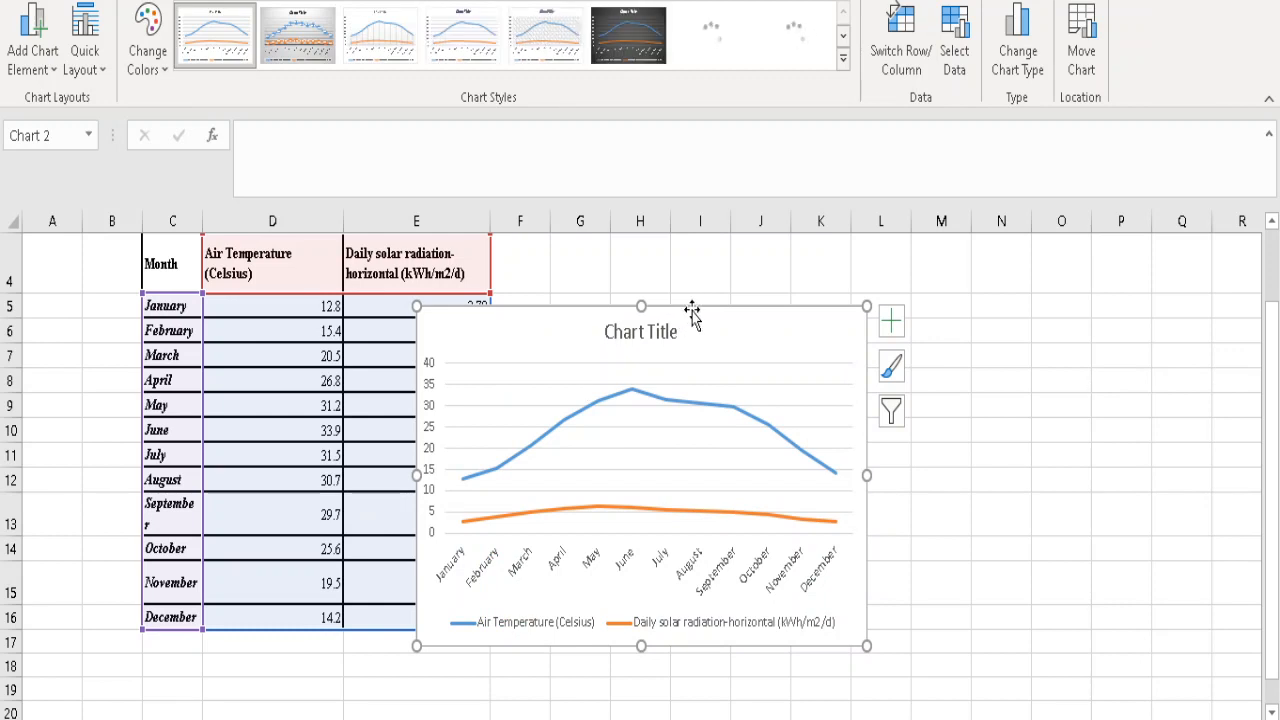
drag(694, 311, 817, 280)
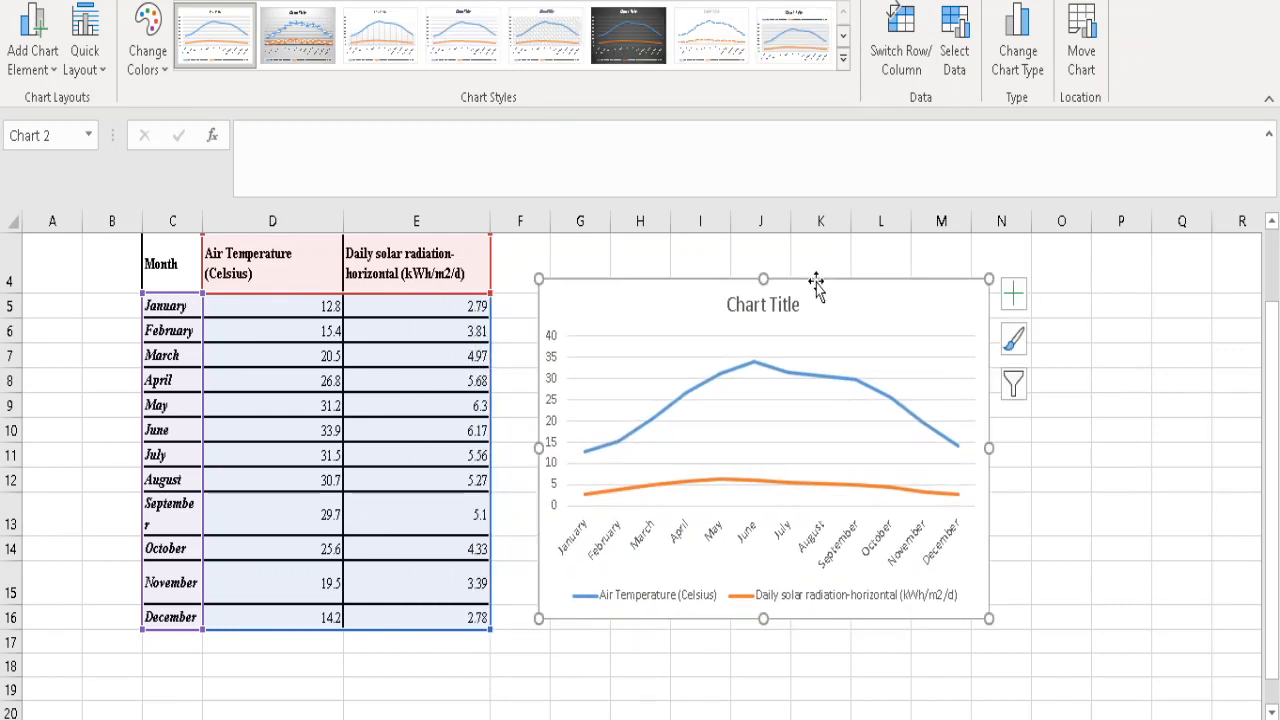
Preview stacked line, column, bar and other chart types for the chart, keeping the plain Line type
click(1036, 72)
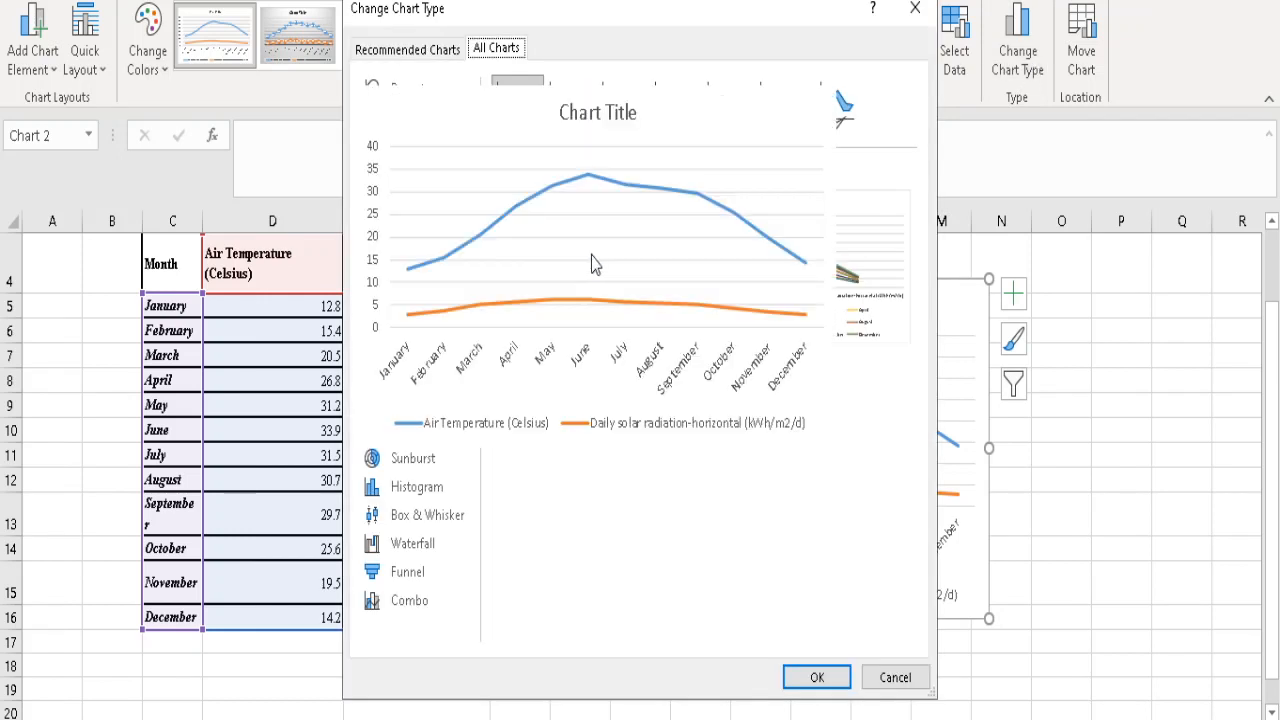
click(572, 113)
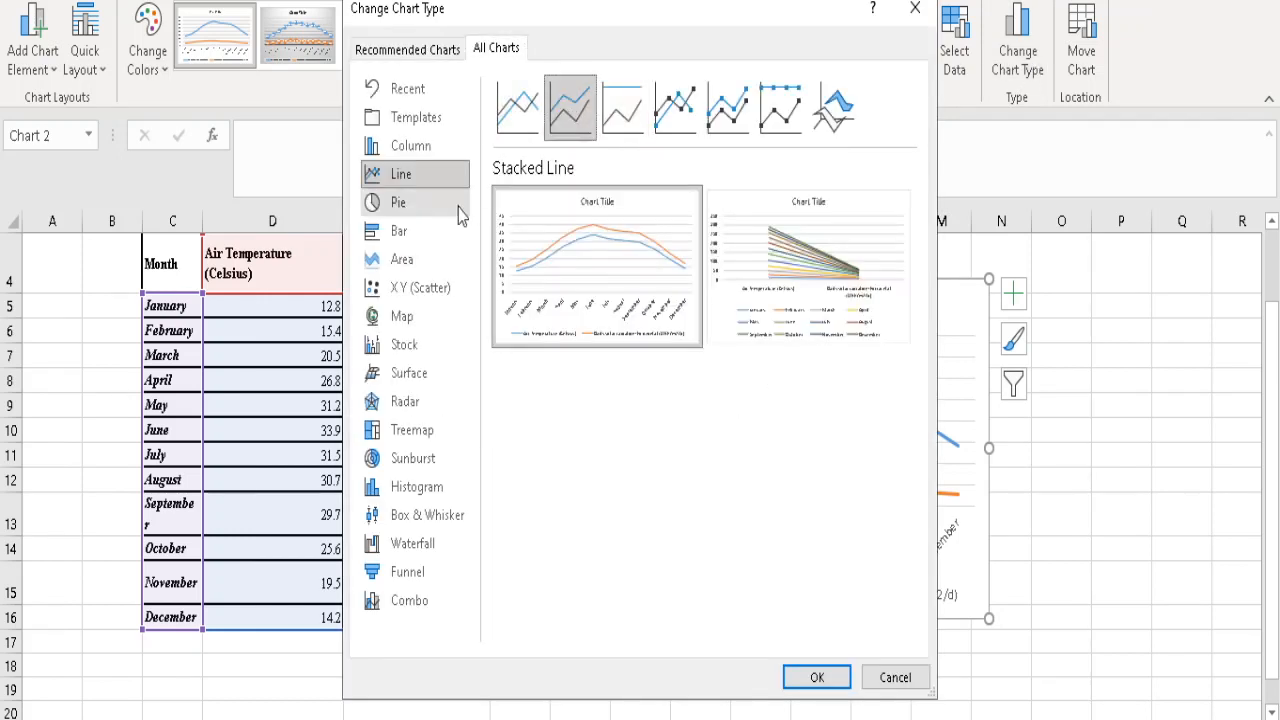
click(426, 152)
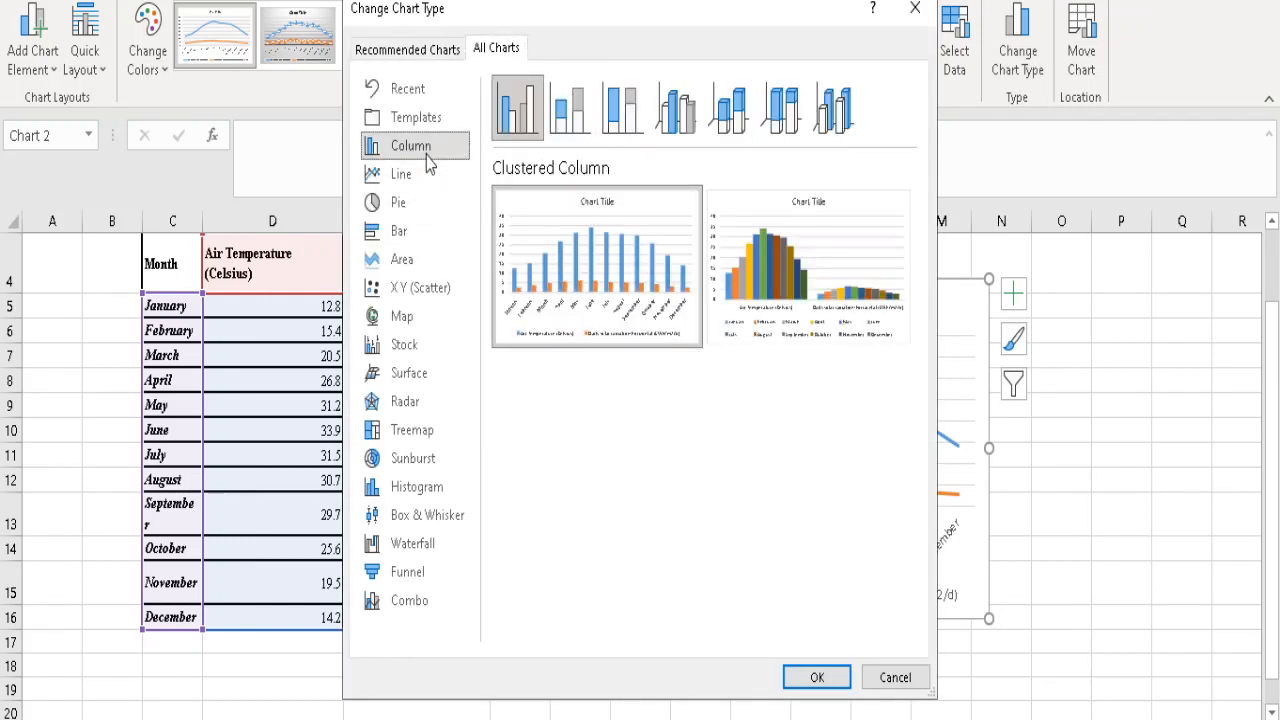
click(433, 259)
click(423, 240)
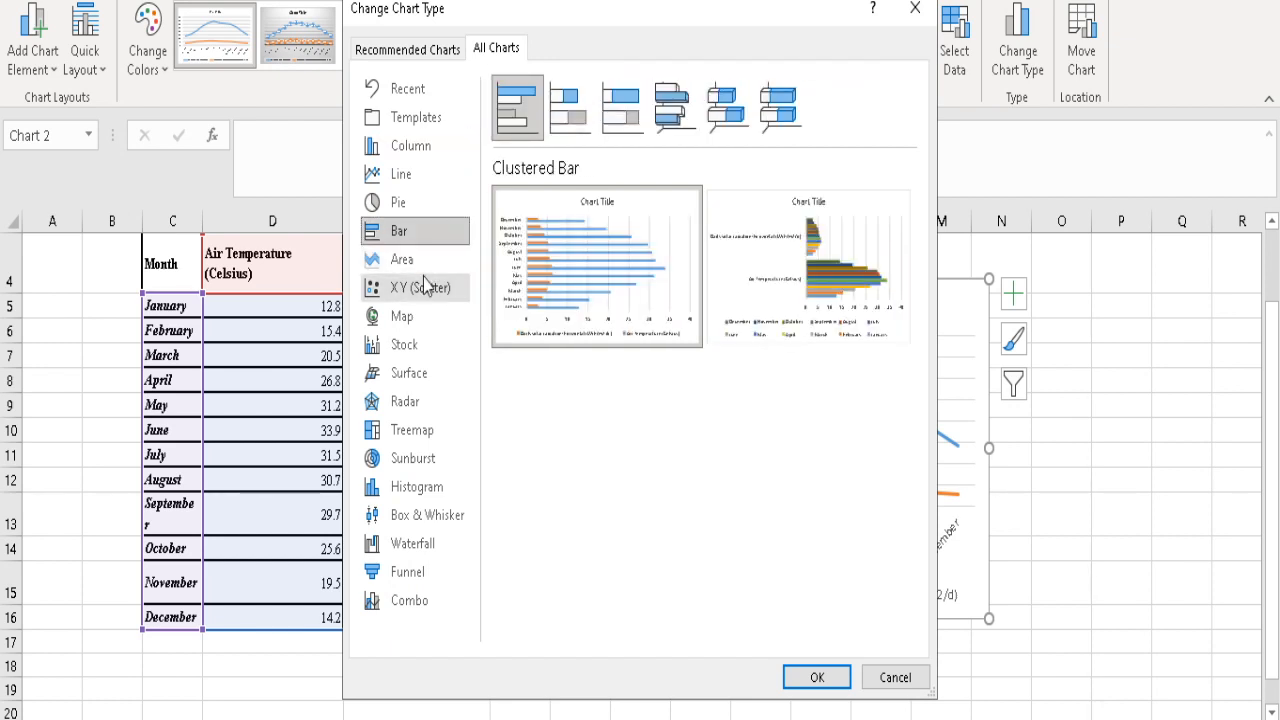
click(423, 287)
click(428, 231)
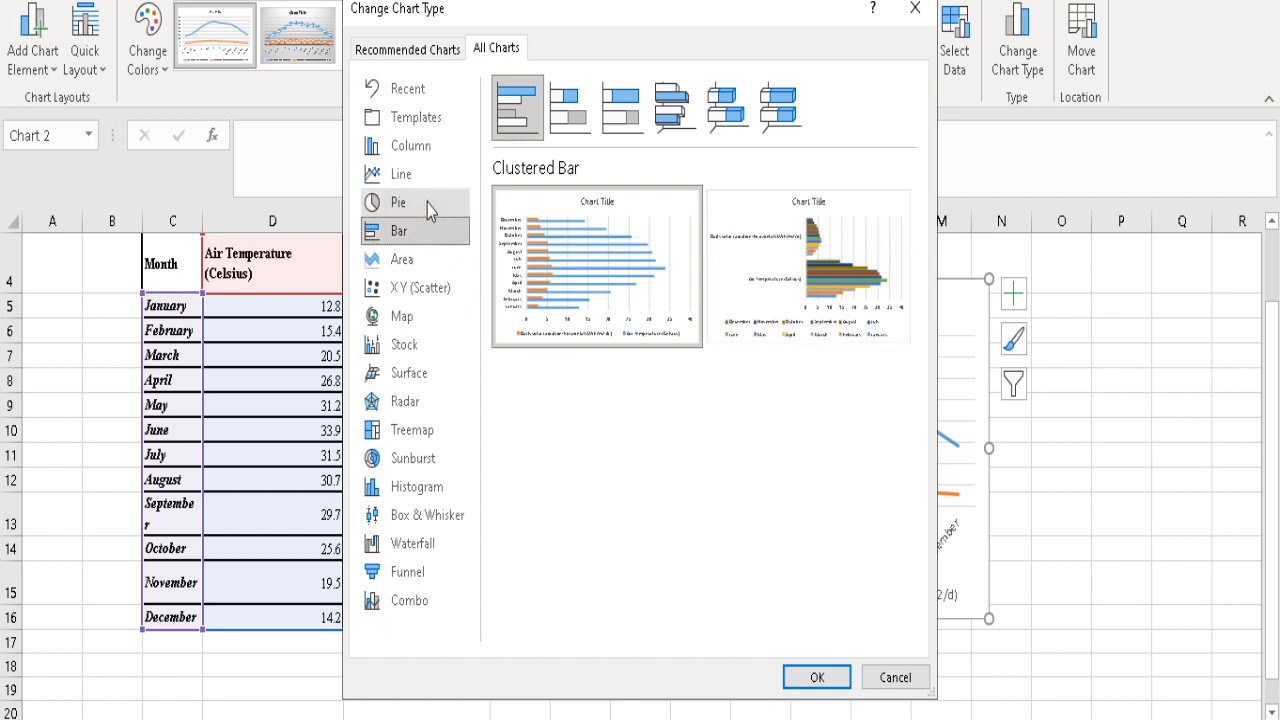
click(427, 203)
click(428, 178)
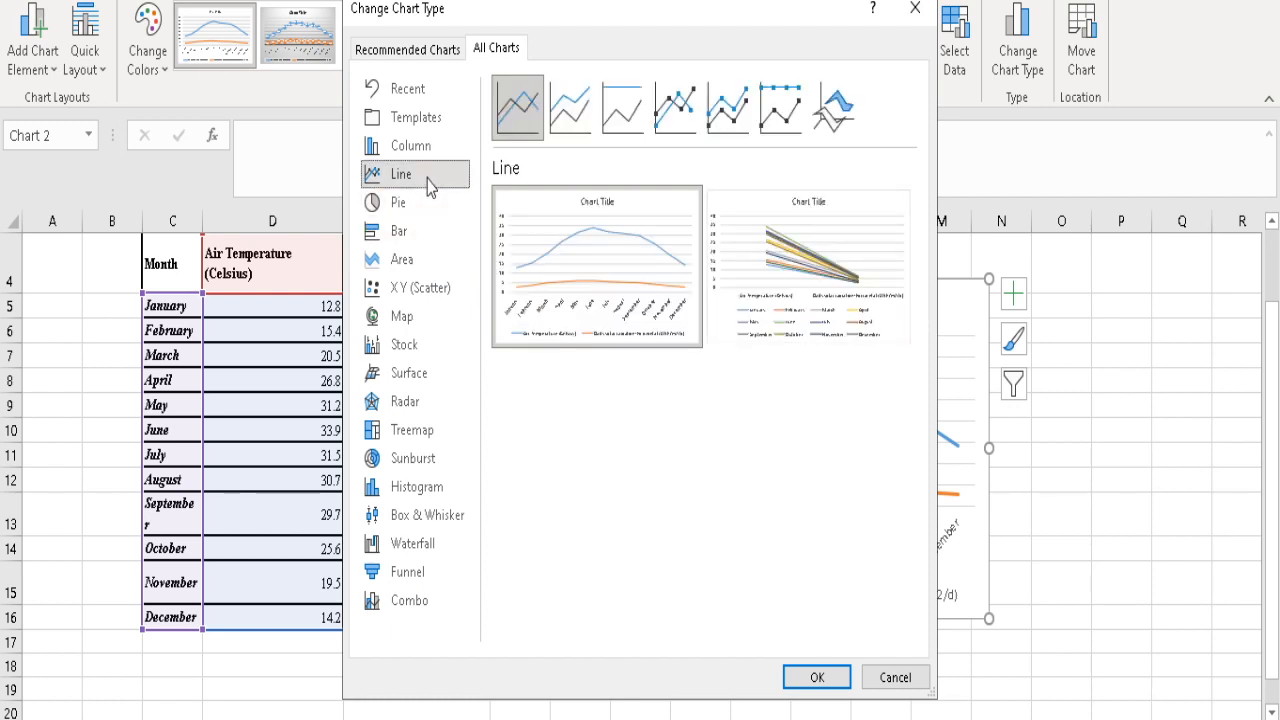
click(815, 677)
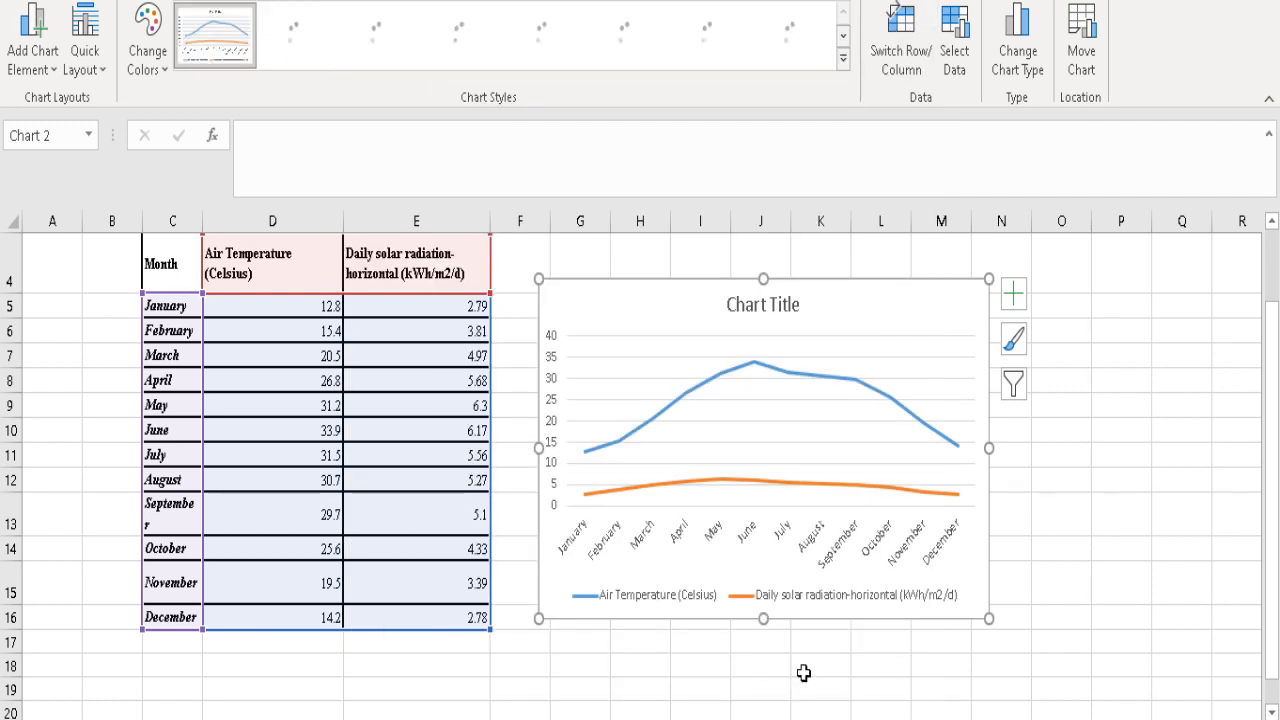
Remove the chart title, legend and gridlines from the line chart
click(1013, 293)
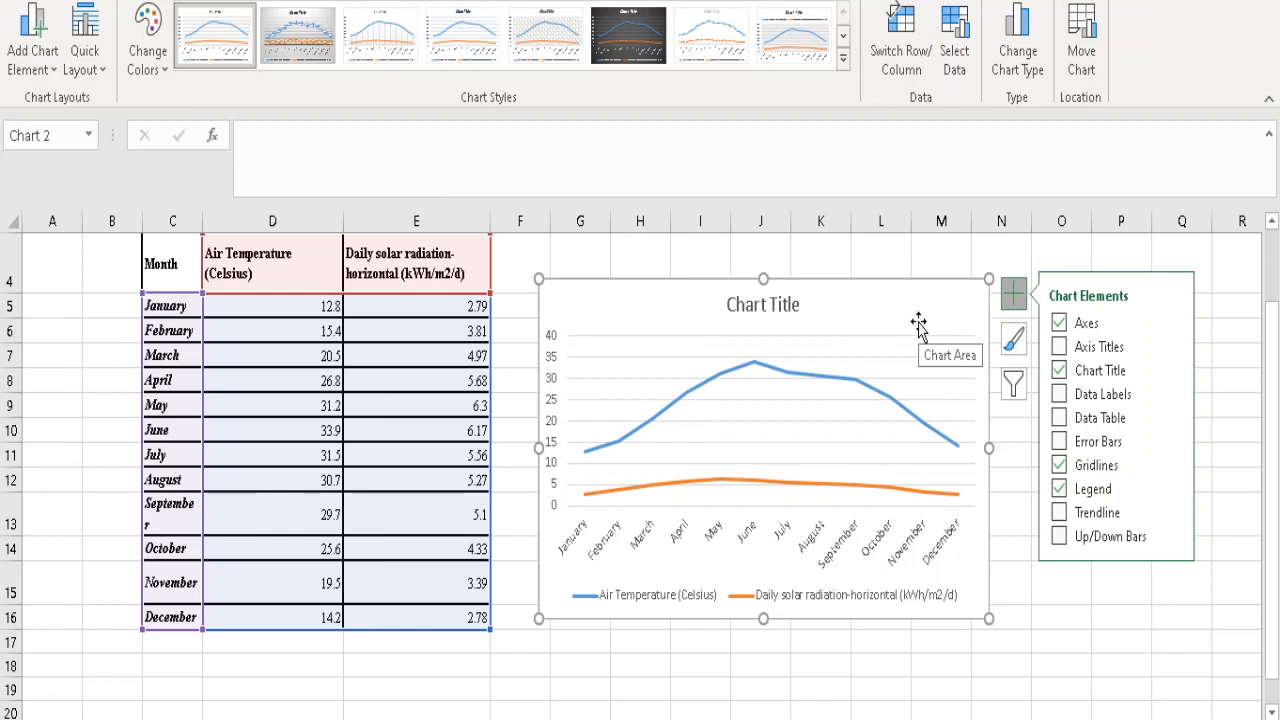
click(1059, 372)
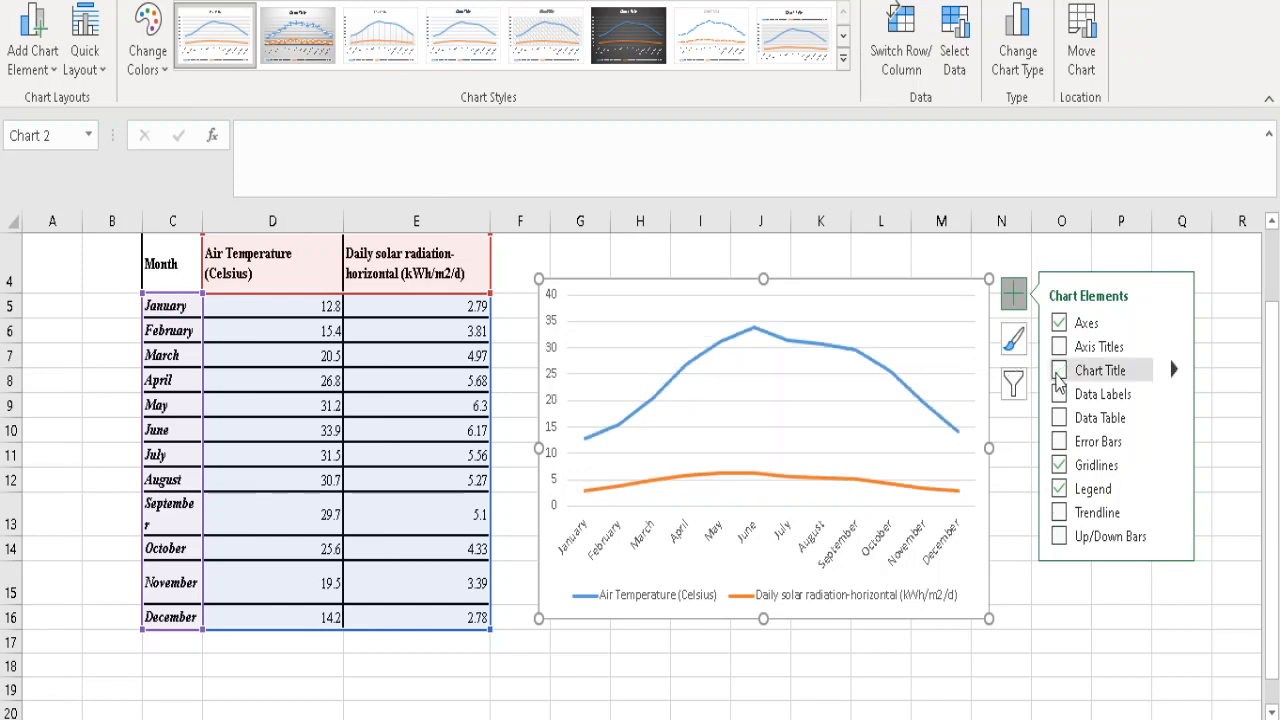
click(1059, 490)
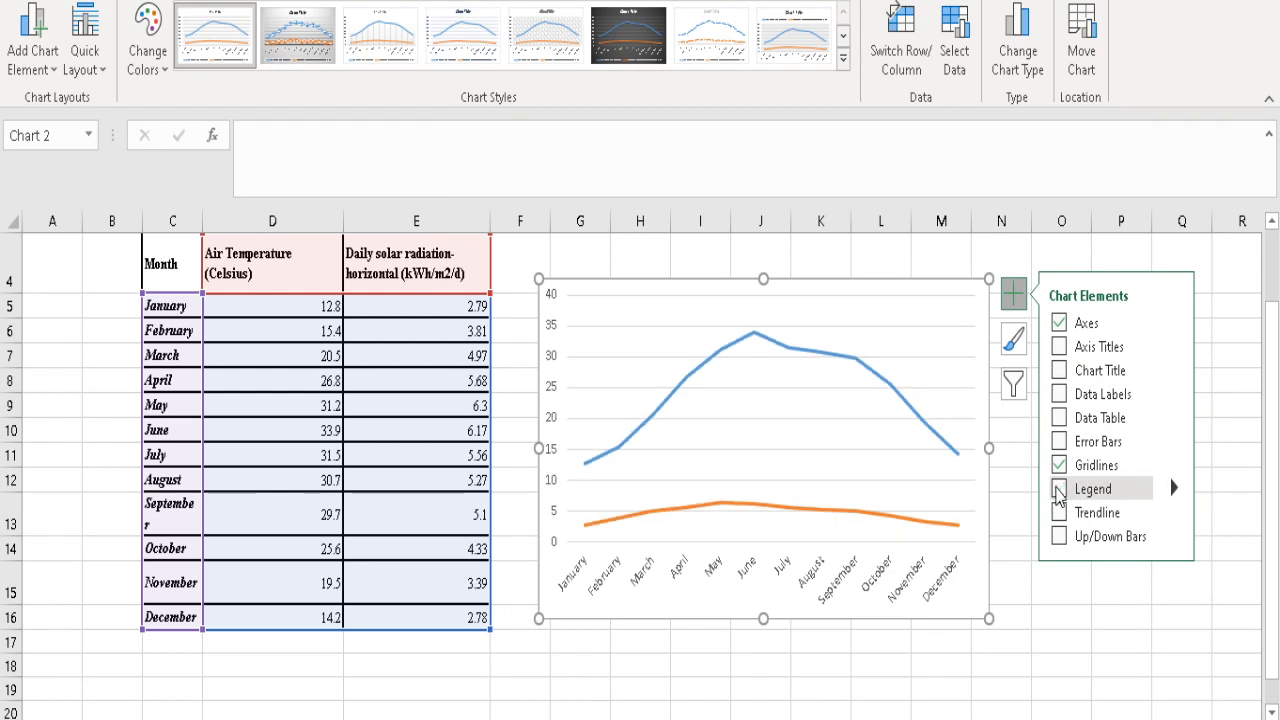
click(1059, 466)
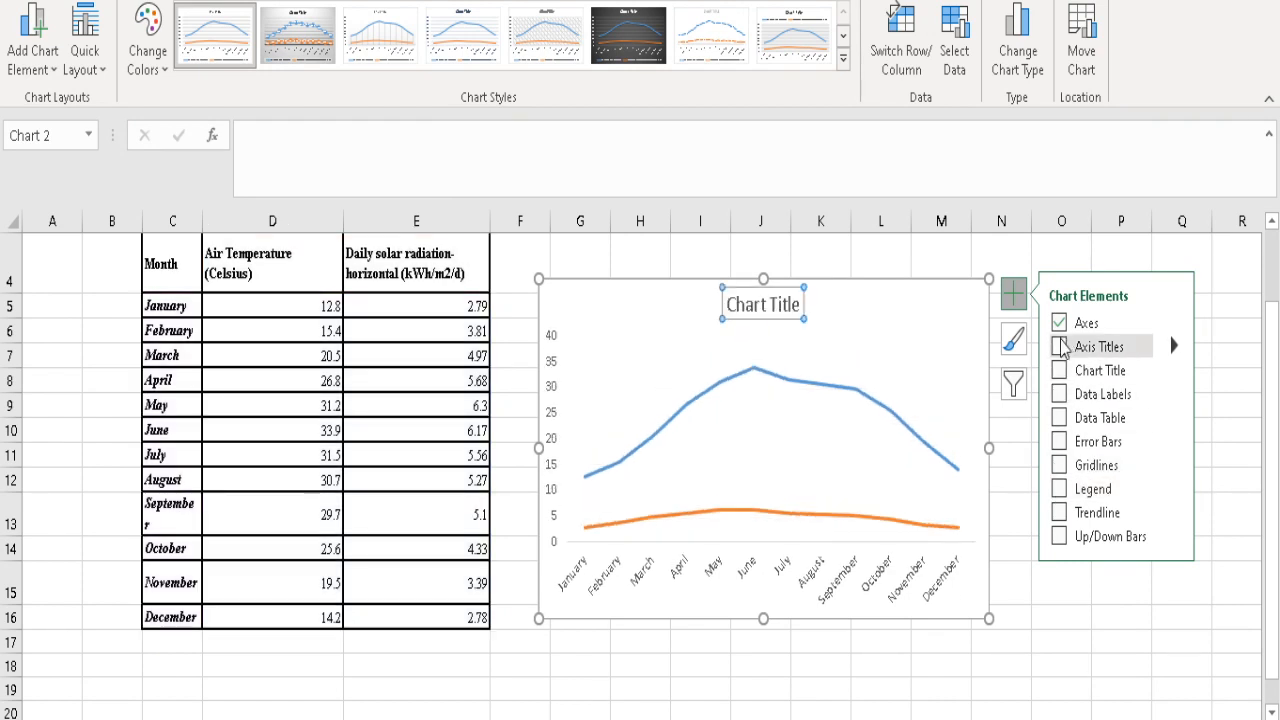
Add axis titles to the chart and delete the horizontal one beneath the months
click(1060, 347)
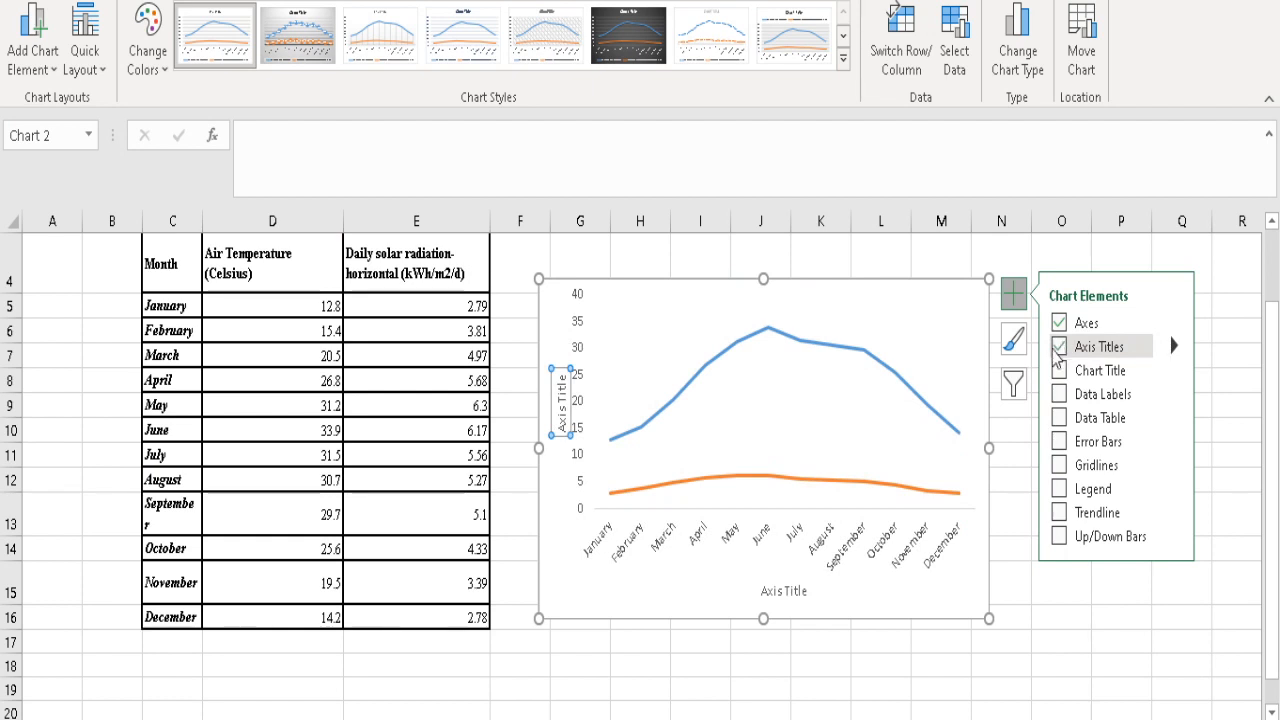
click(777, 592)
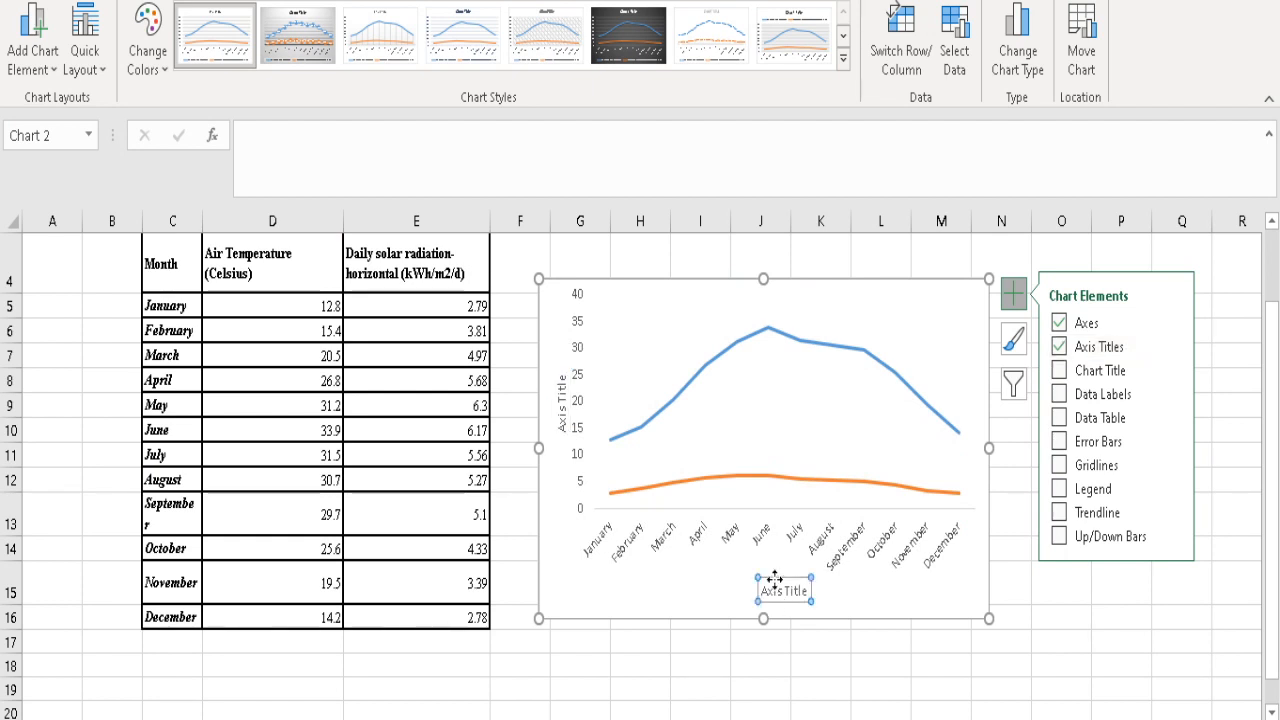
key(Delete)
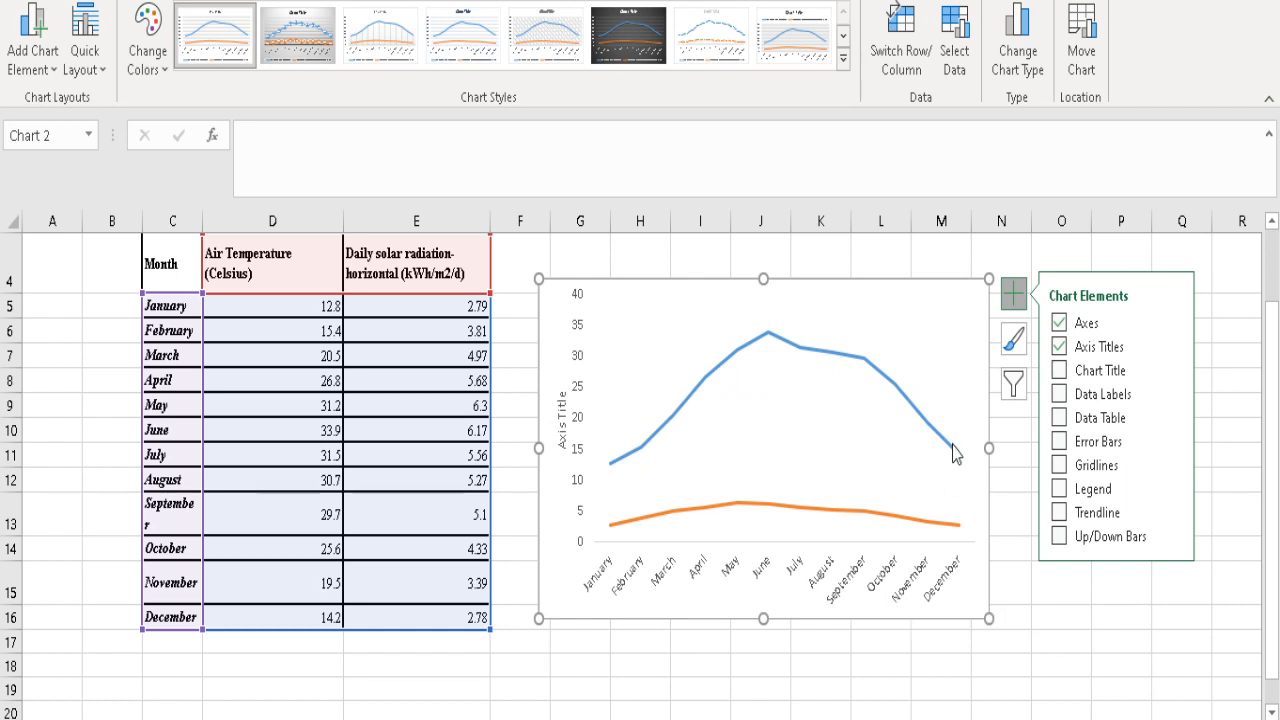
click(1012, 528)
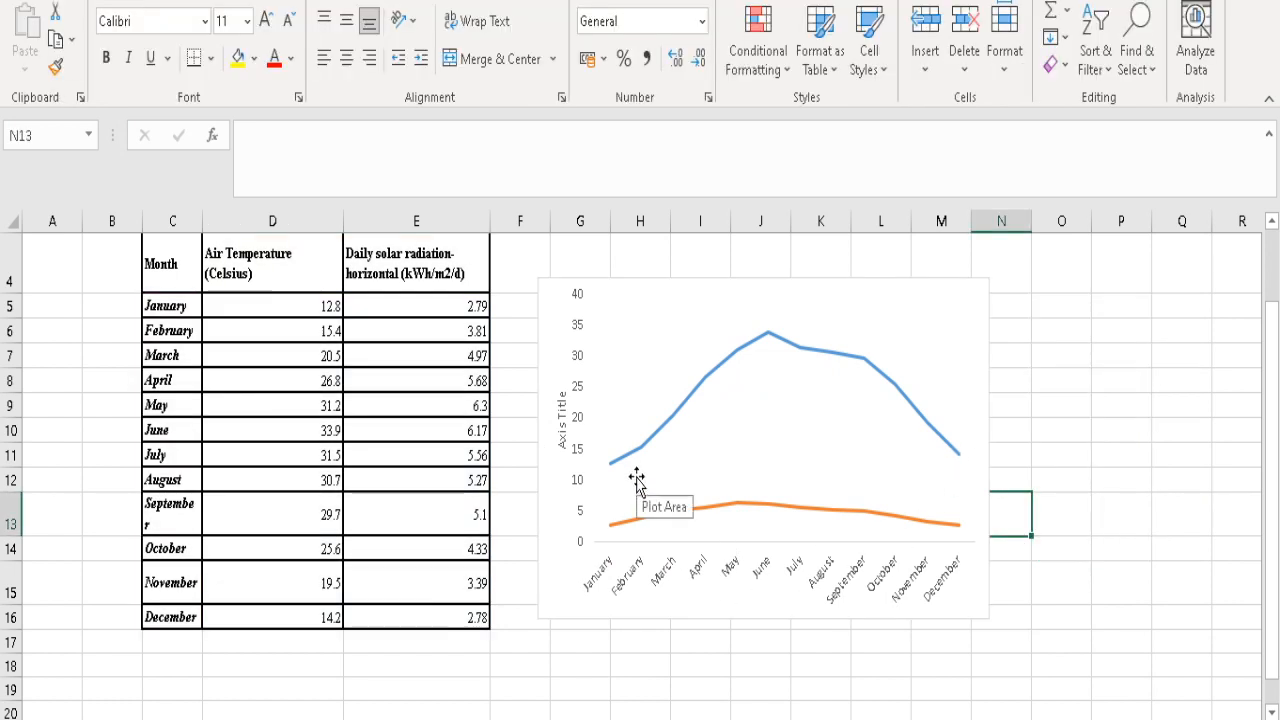
Plot the daily solar radiation series on the secondary axis
click(631, 526)
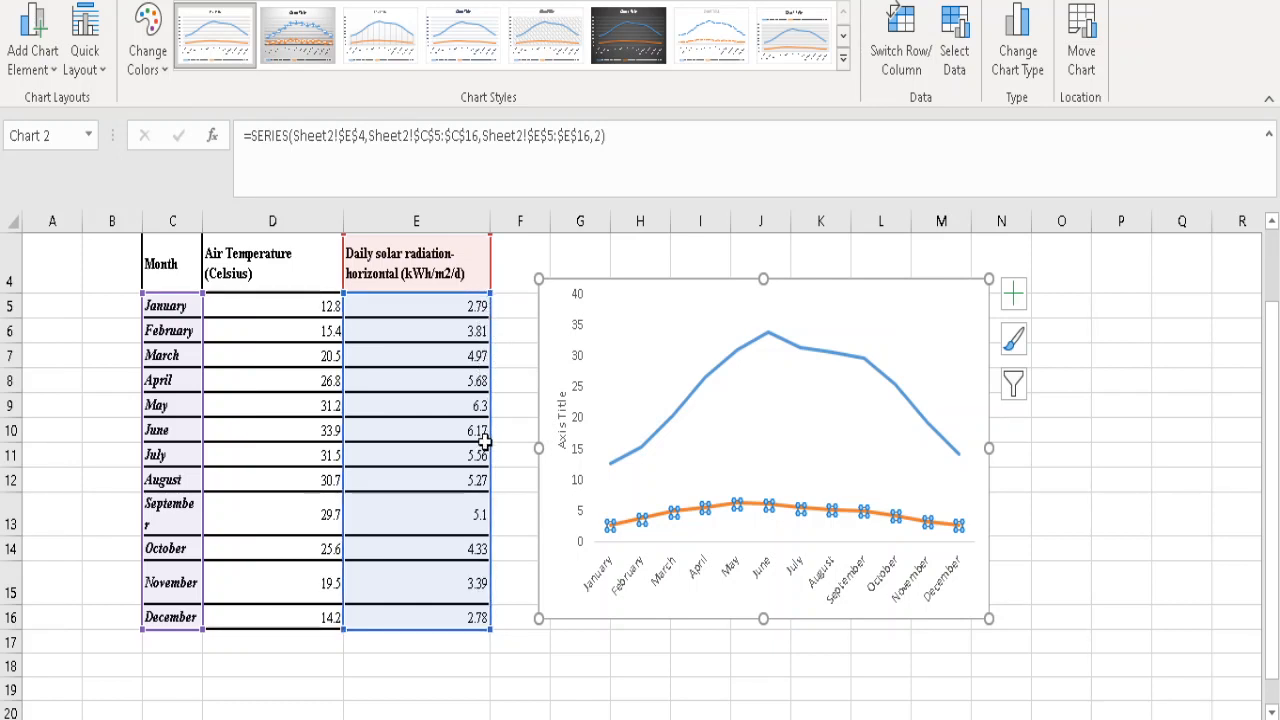
click(312, 402)
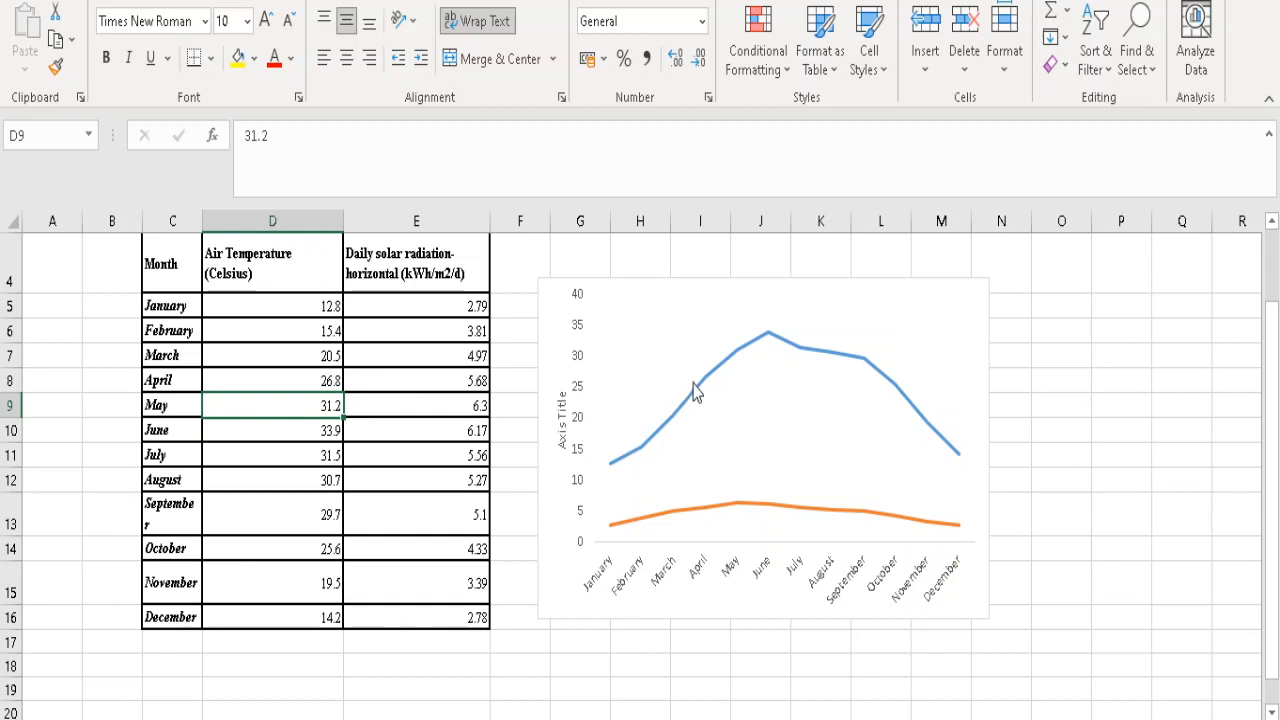
click(658, 523)
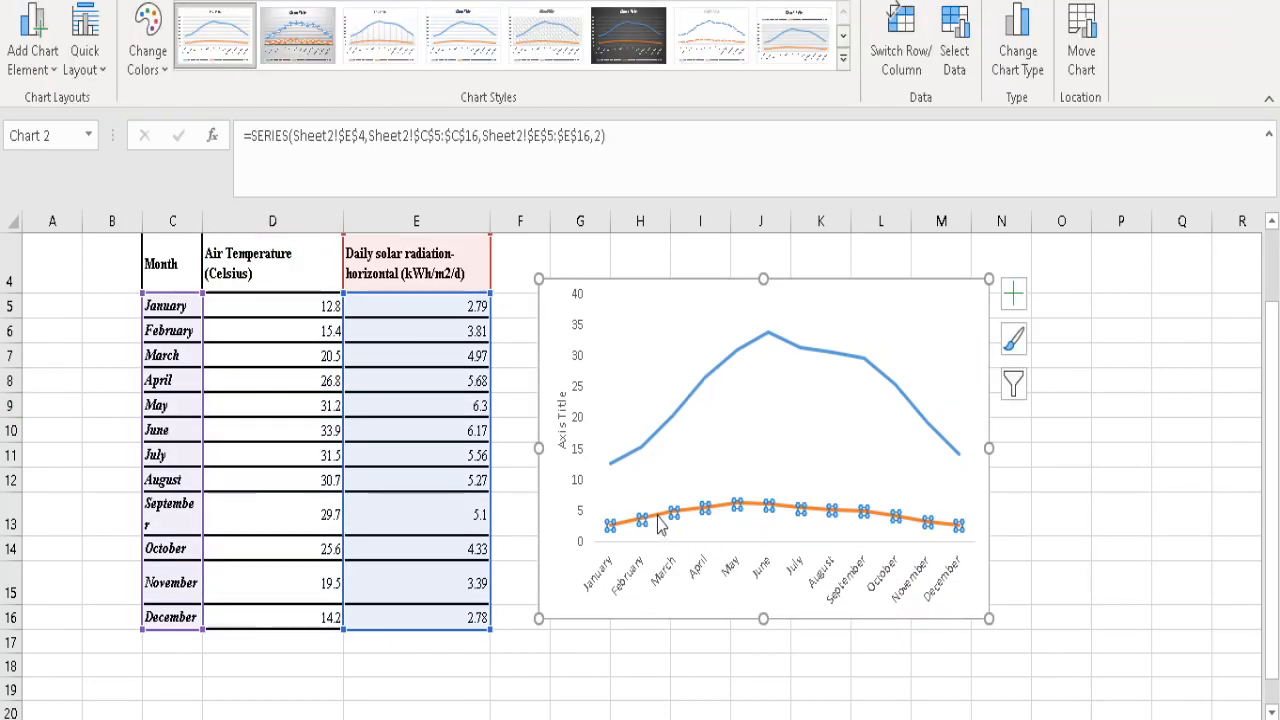
double_click(670, 515)
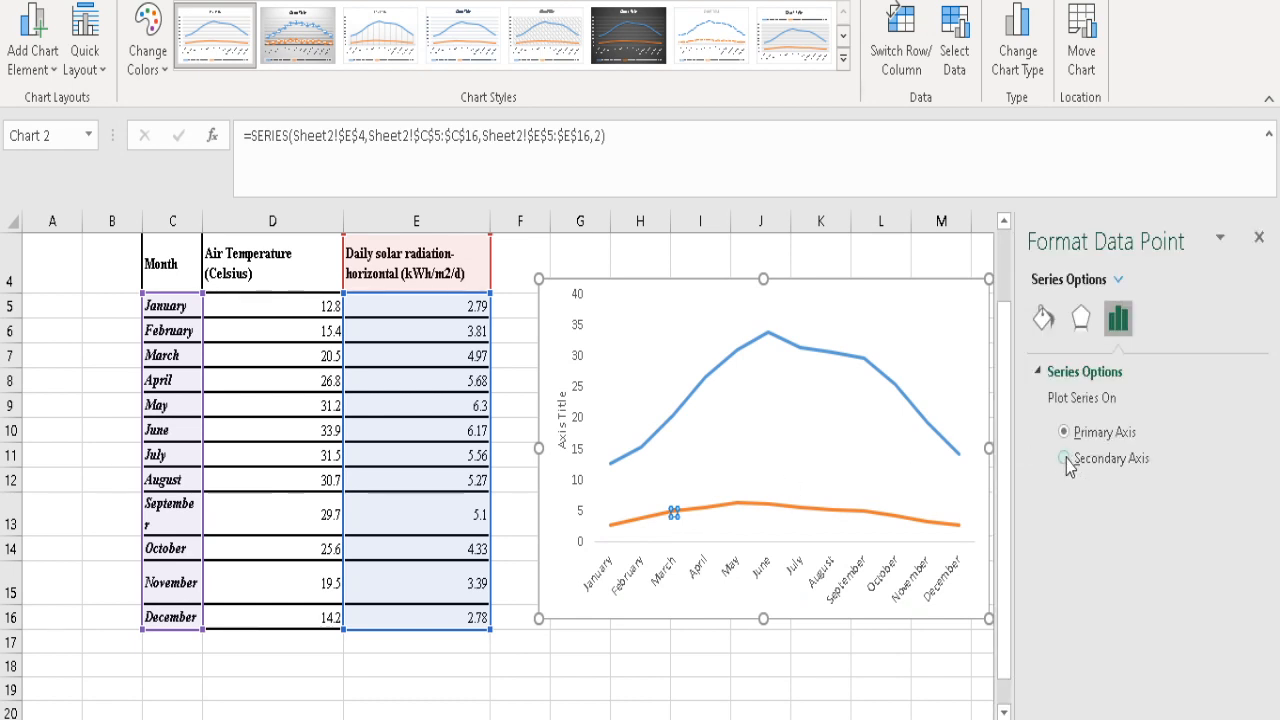
click(1065, 458)
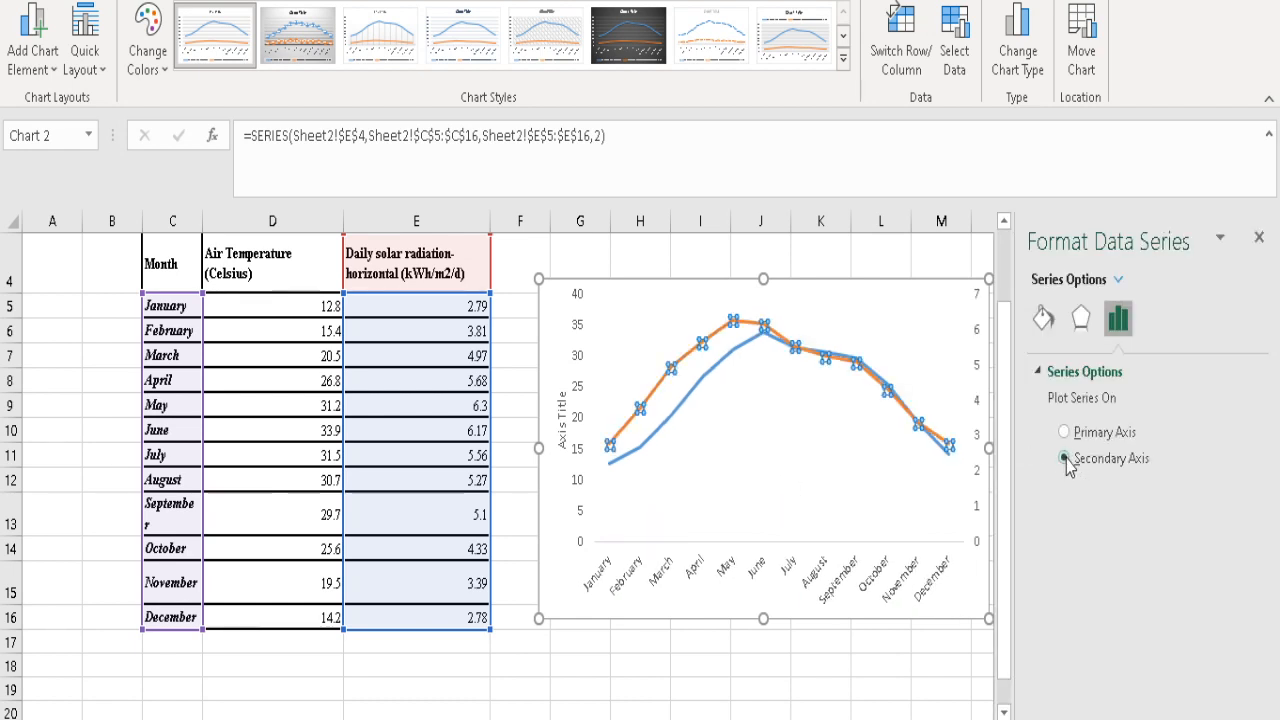
click(930, 485)
click(1259, 240)
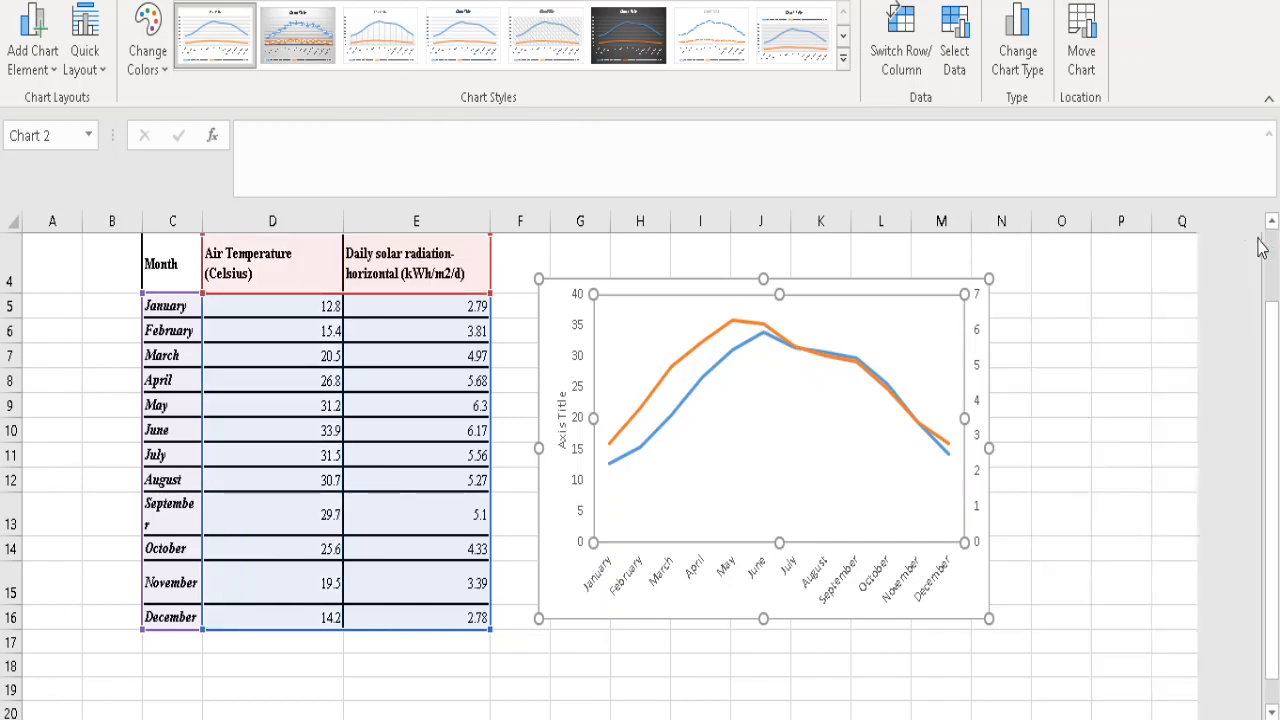
click(1044, 531)
click(978, 512)
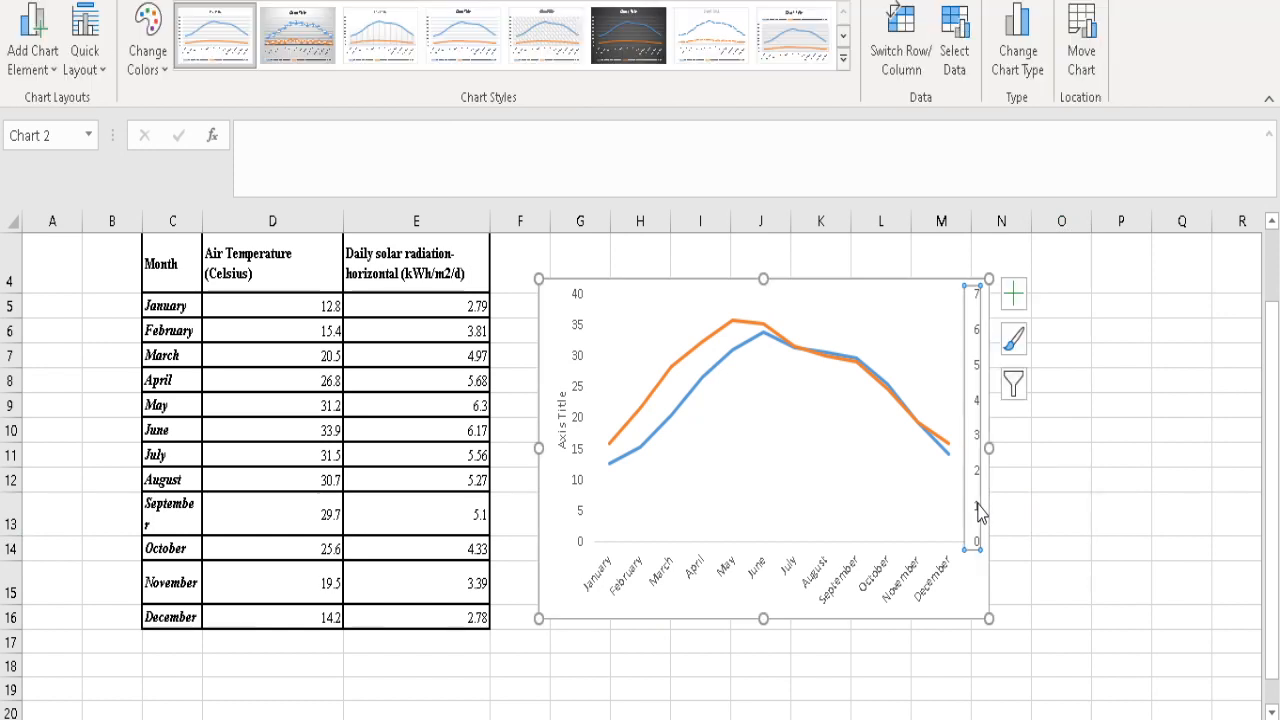
click(684, 404)
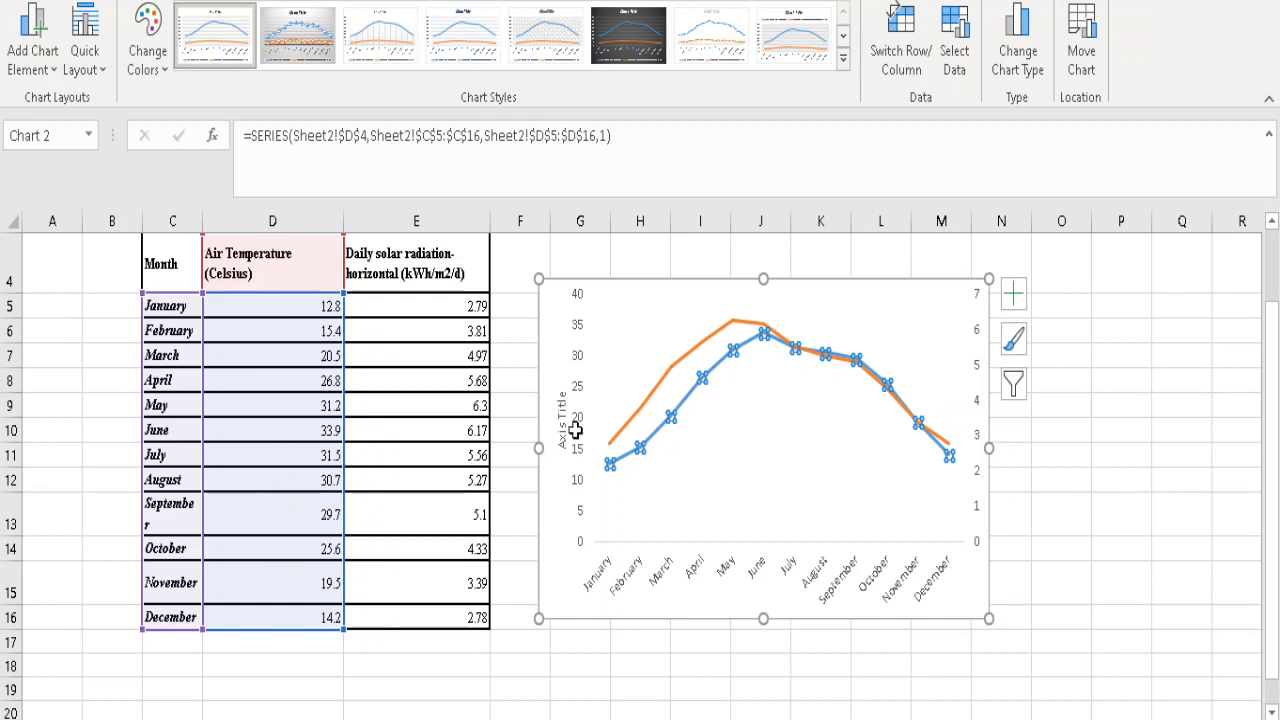
click(661, 388)
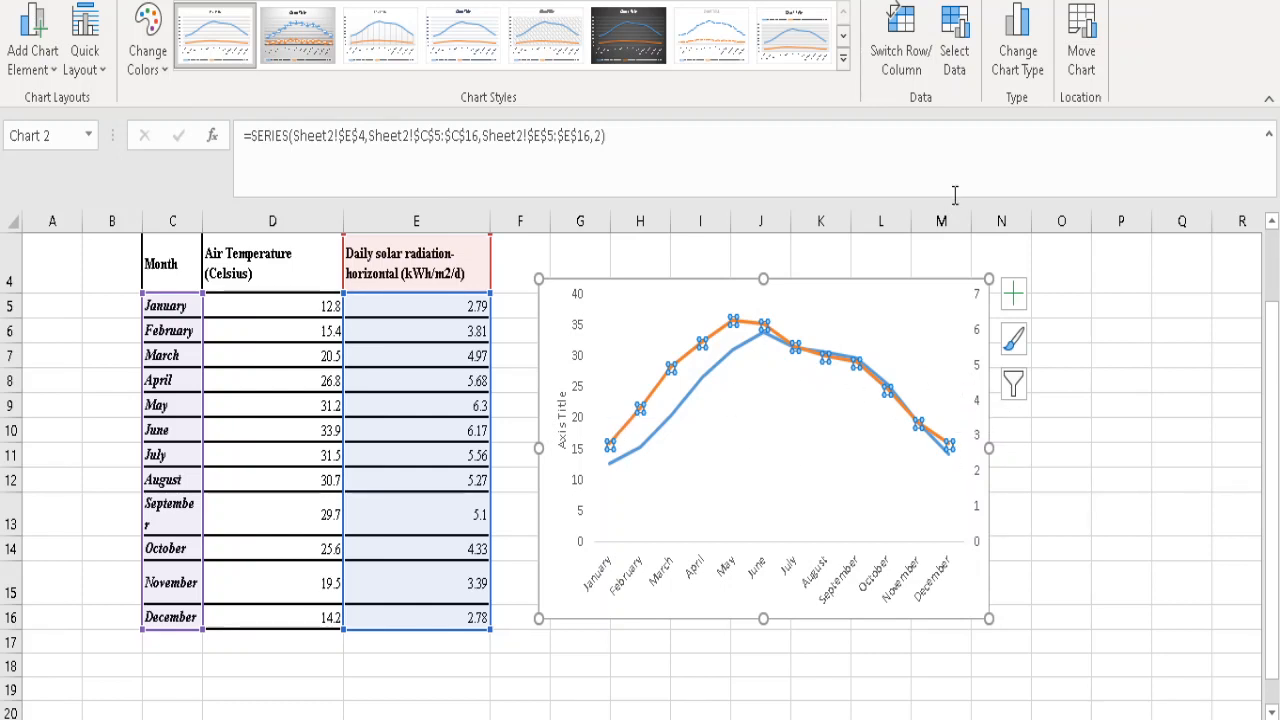
Change the chart to a combo of clustered columns for air temperature and a line for solar radiation on the secondary axis
click(978, 378)
click(1027, 66)
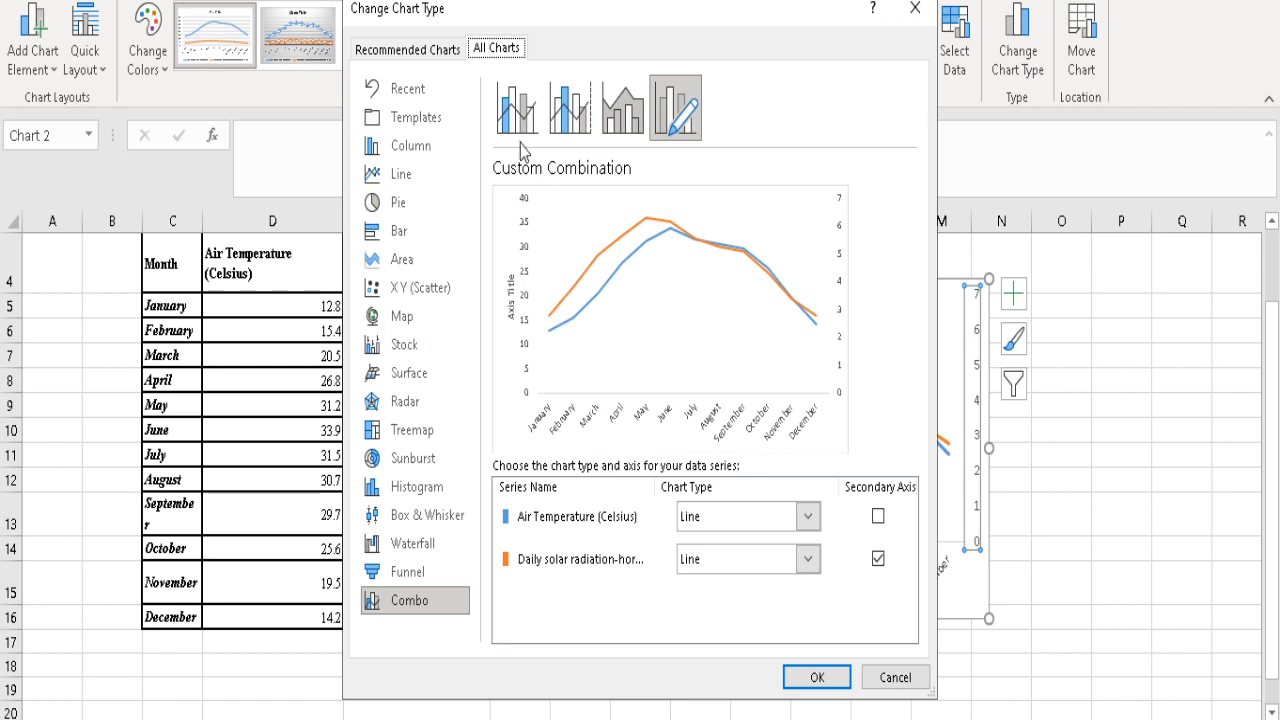
click(516, 112)
click(563, 115)
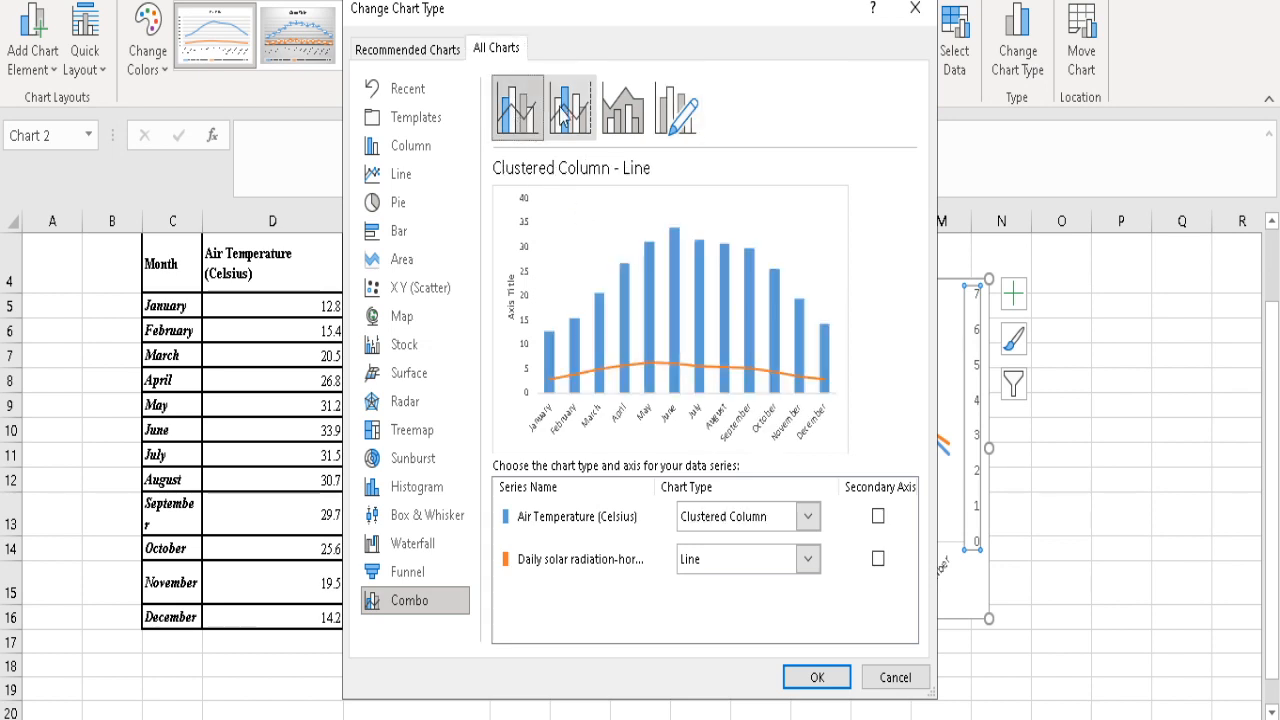
click(816, 679)
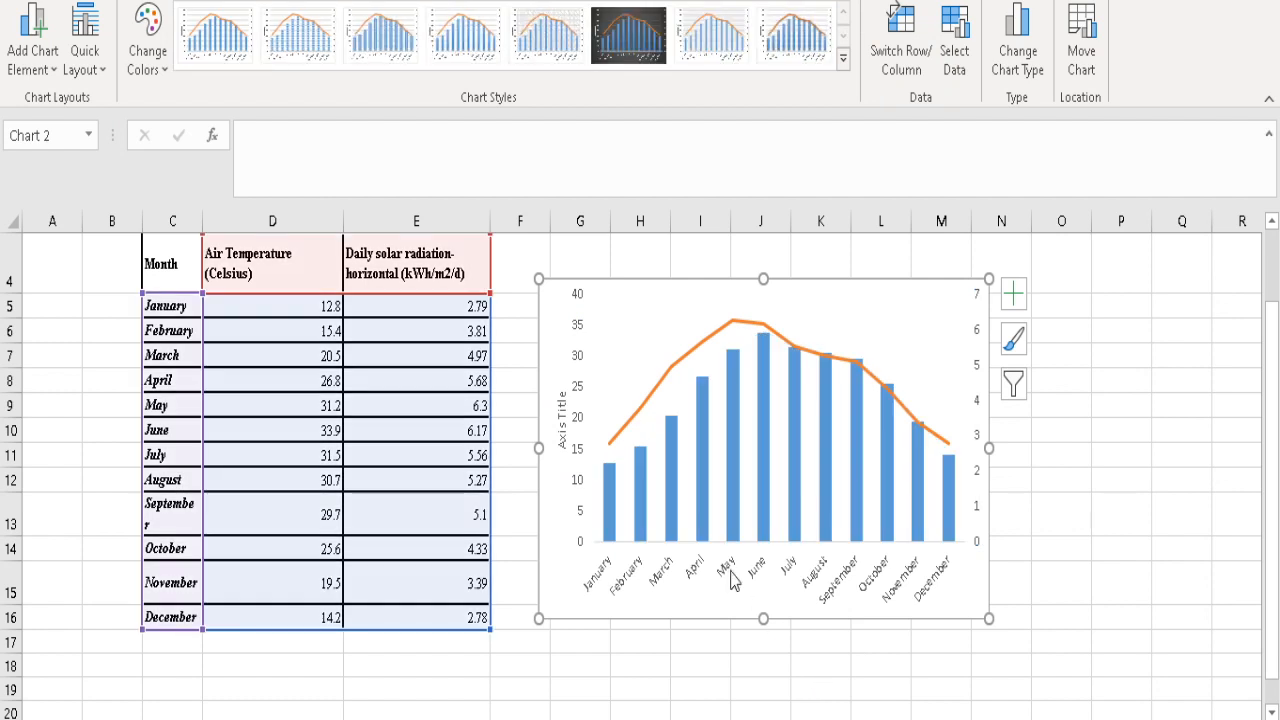
click(607, 507)
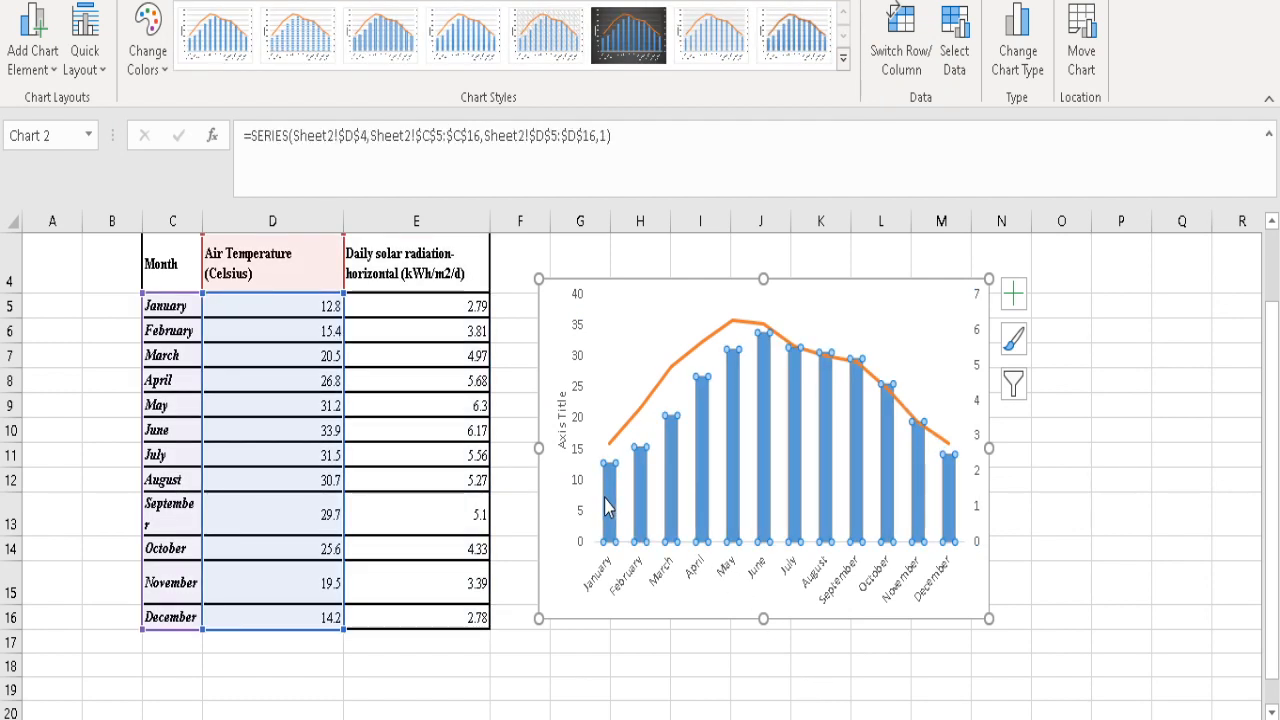
click(697, 345)
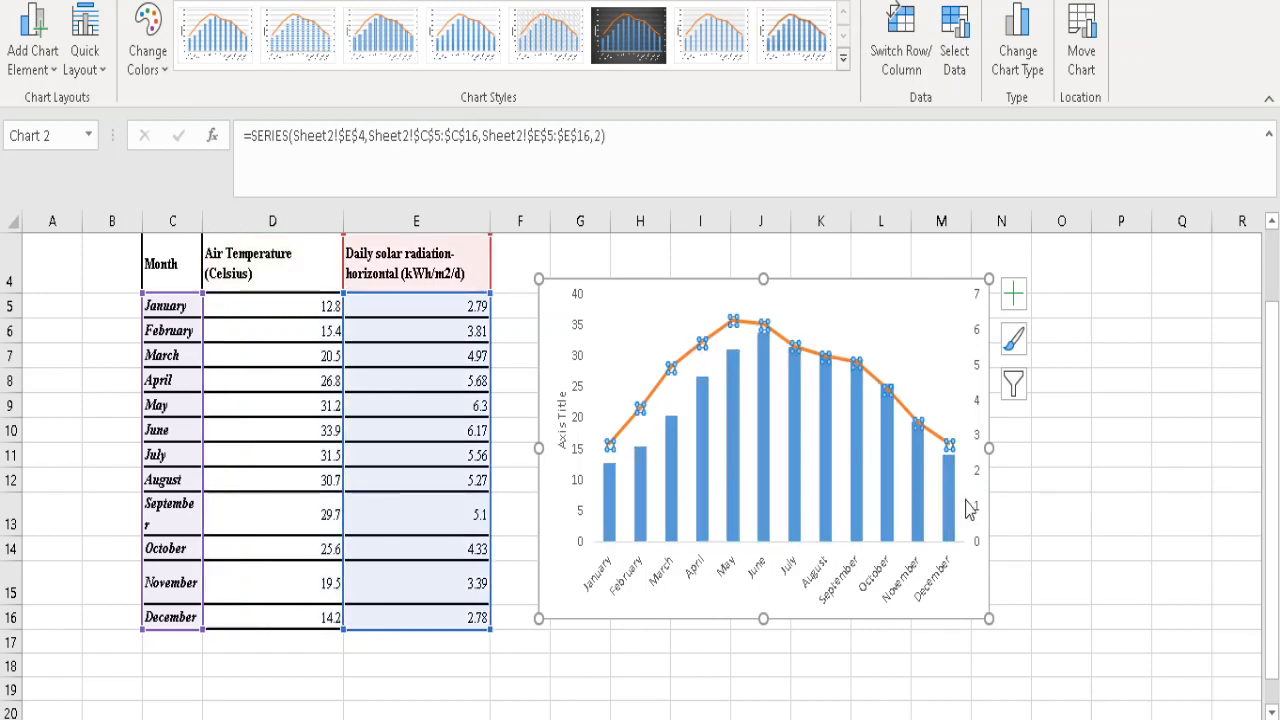
click(1031, 457)
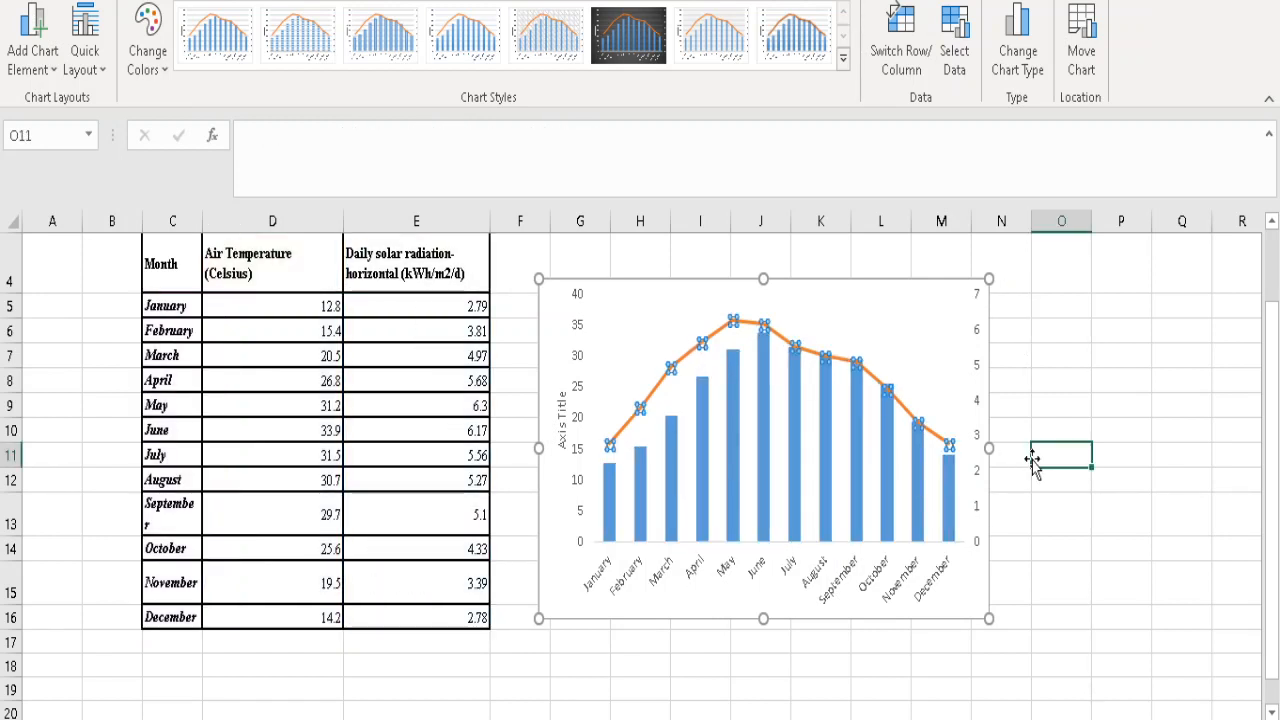
Set the secondary vertical axis bounds to a minimum of 2 and a maximum of 6.5
click(979, 415)
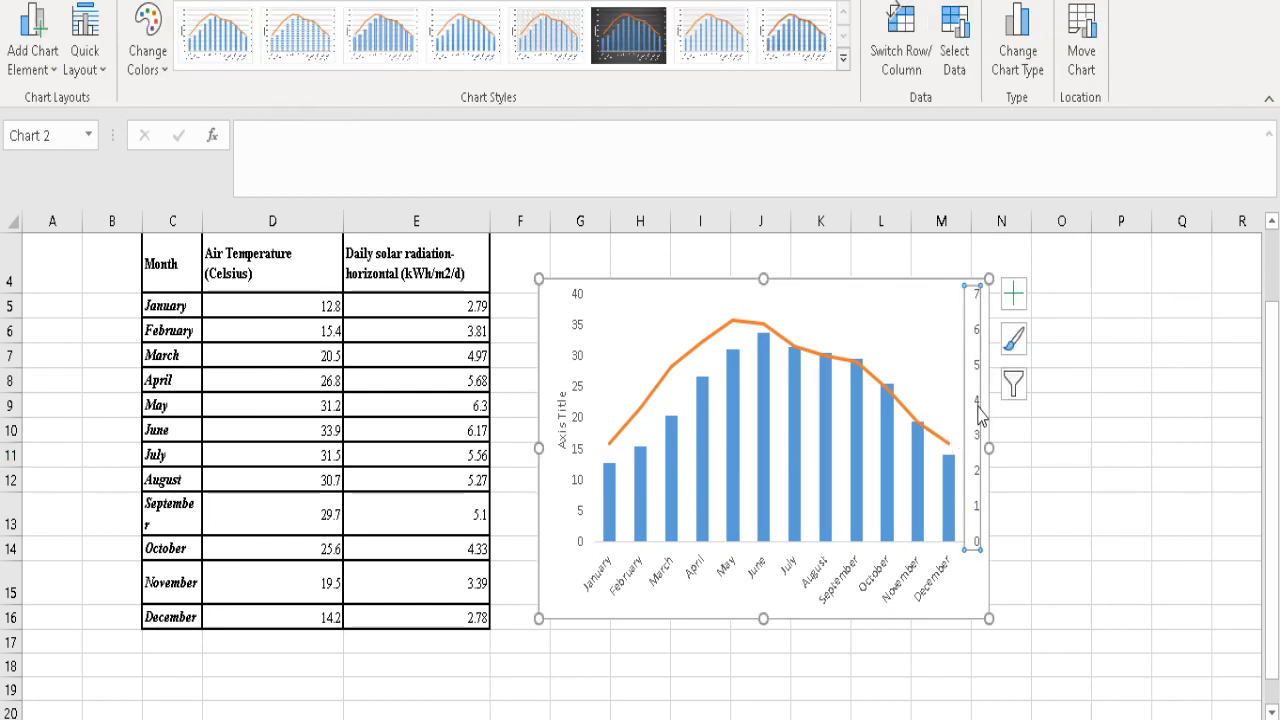
double_click(979, 415)
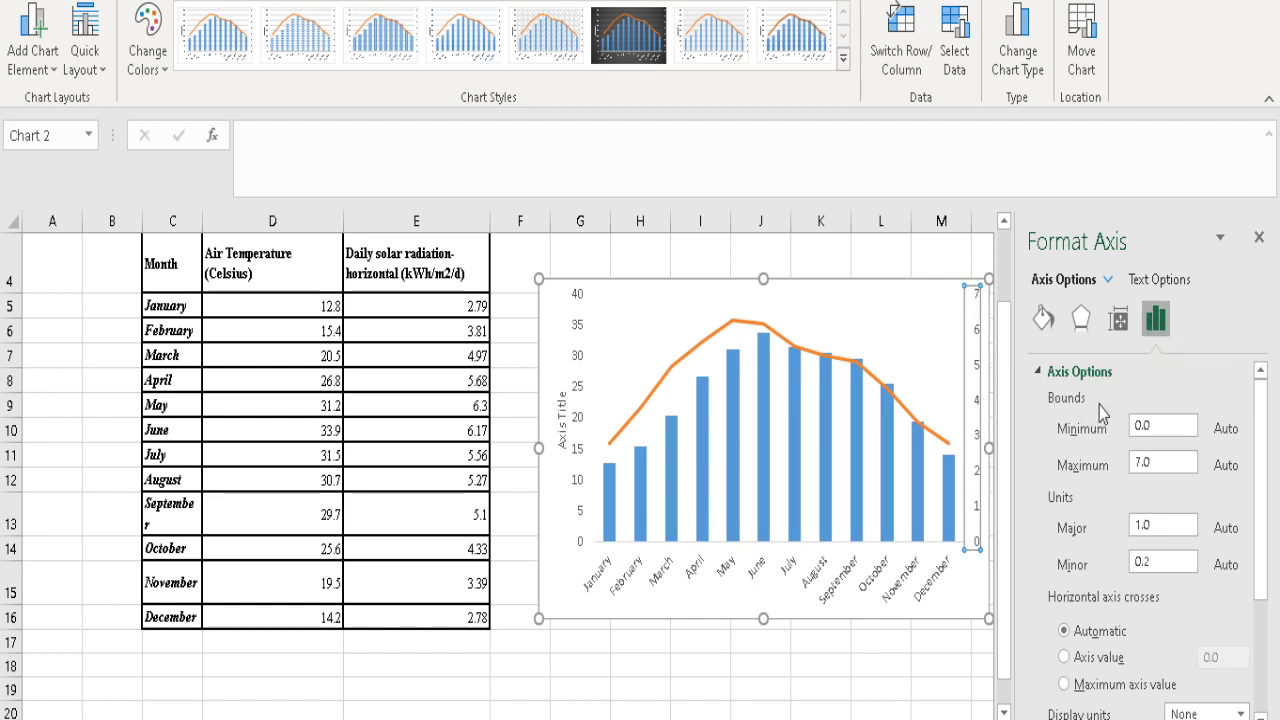
click(1142, 425)
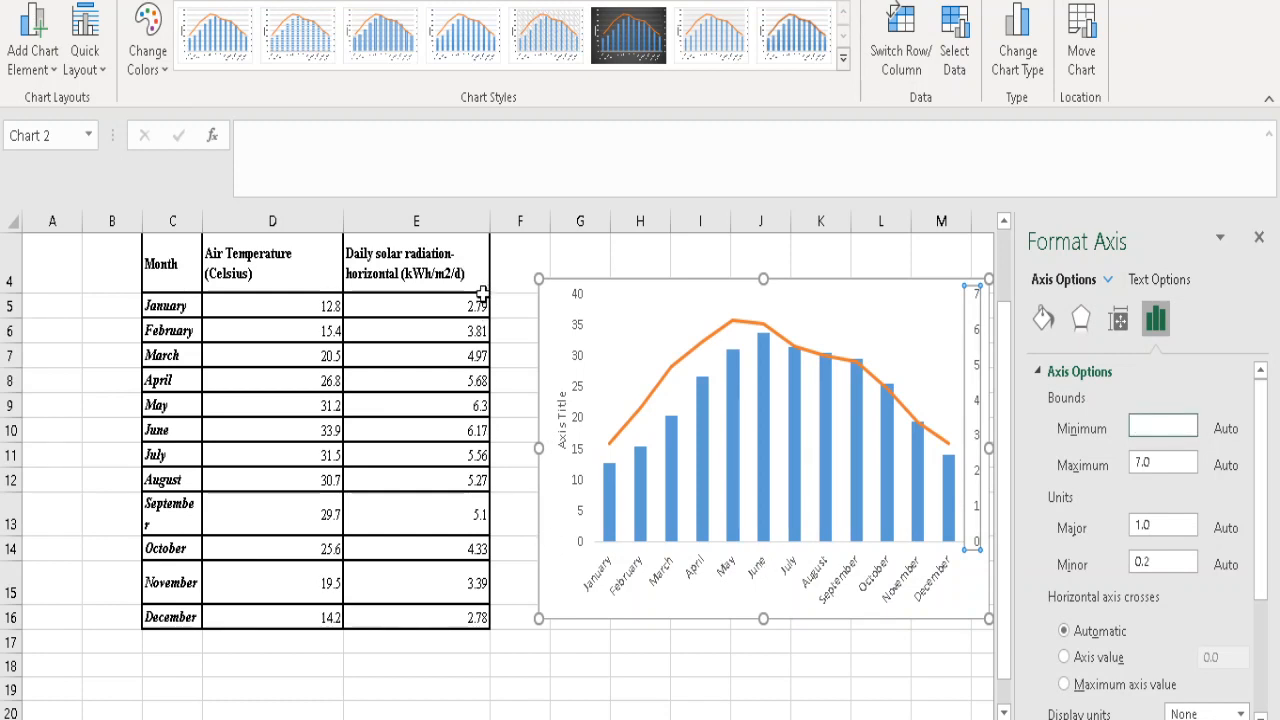
text(2)
key(Return)
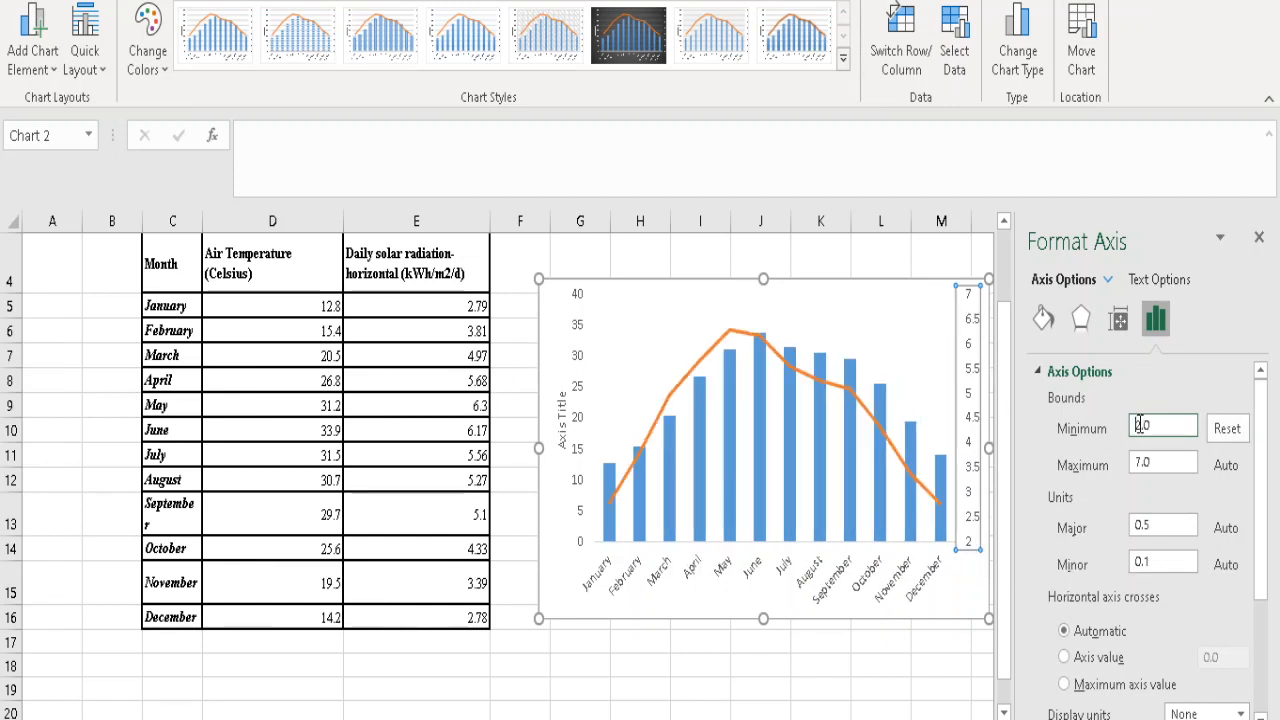
click(1149, 464)
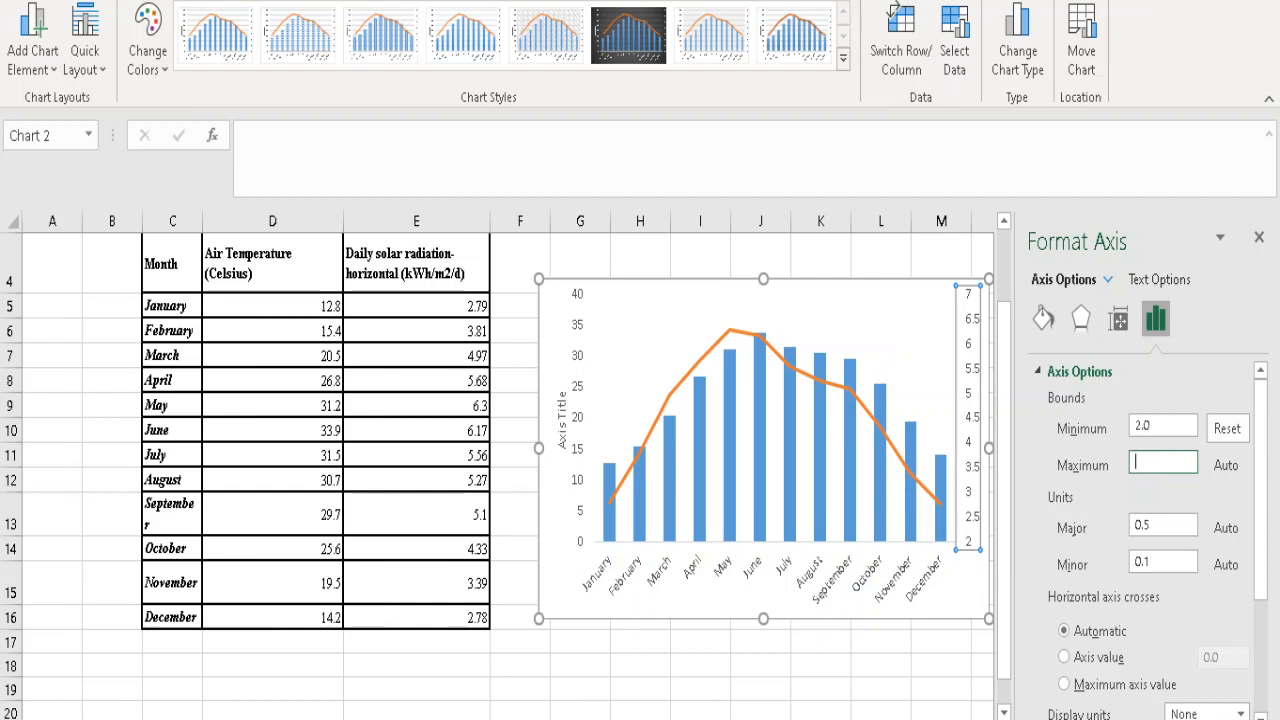
text(6.5)
key(Return)
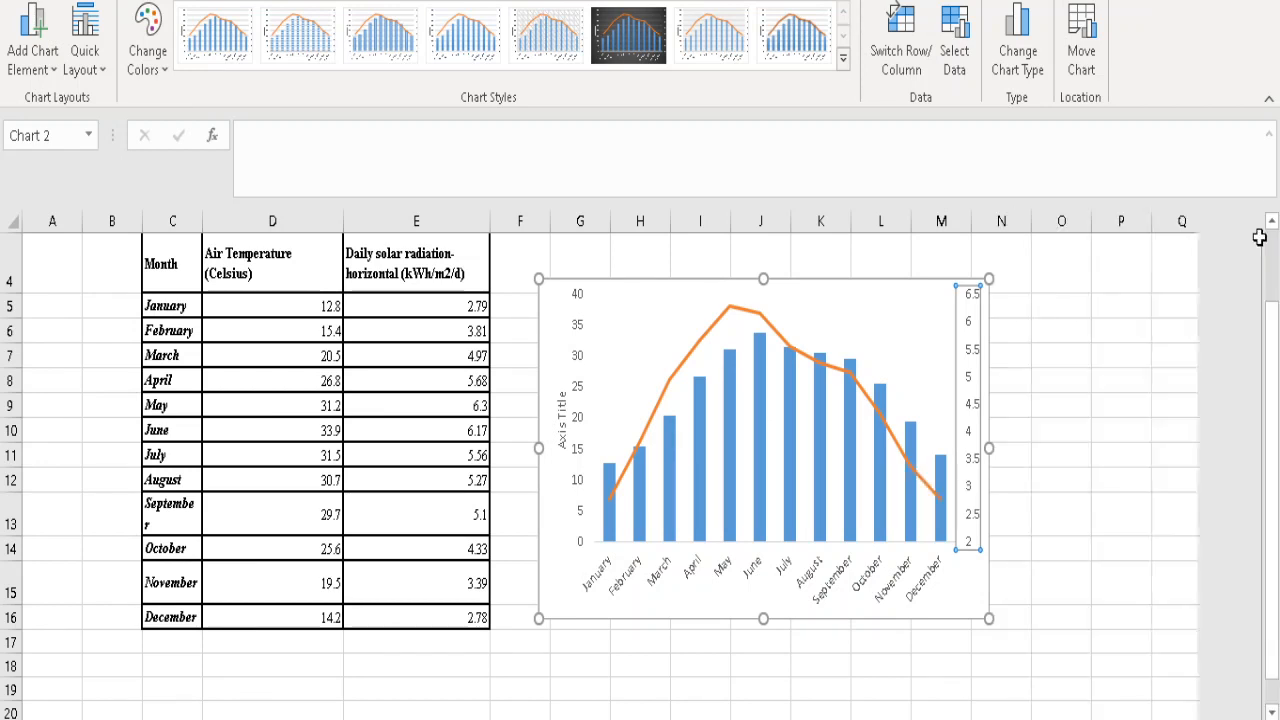
click(1259, 240)
click(1071, 490)
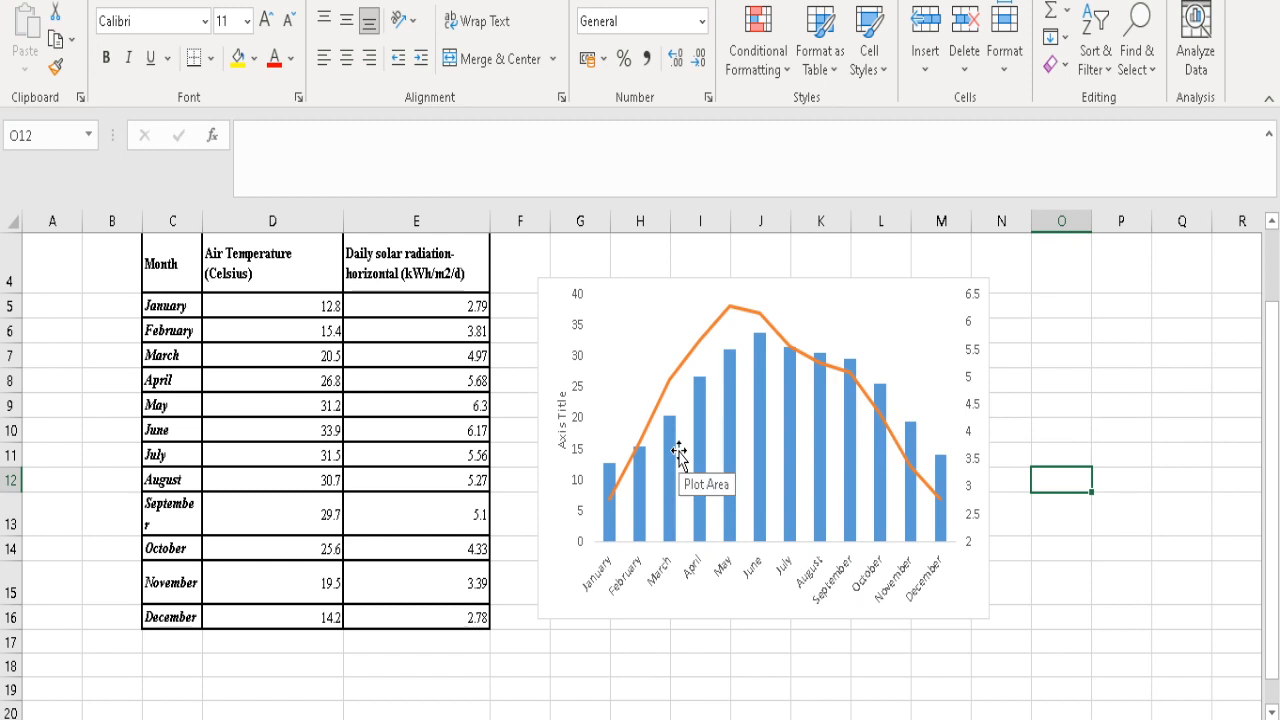
Set the primary vertical axis bounds to a minimum of 10 and a maximum of 35
double_click(580, 430)
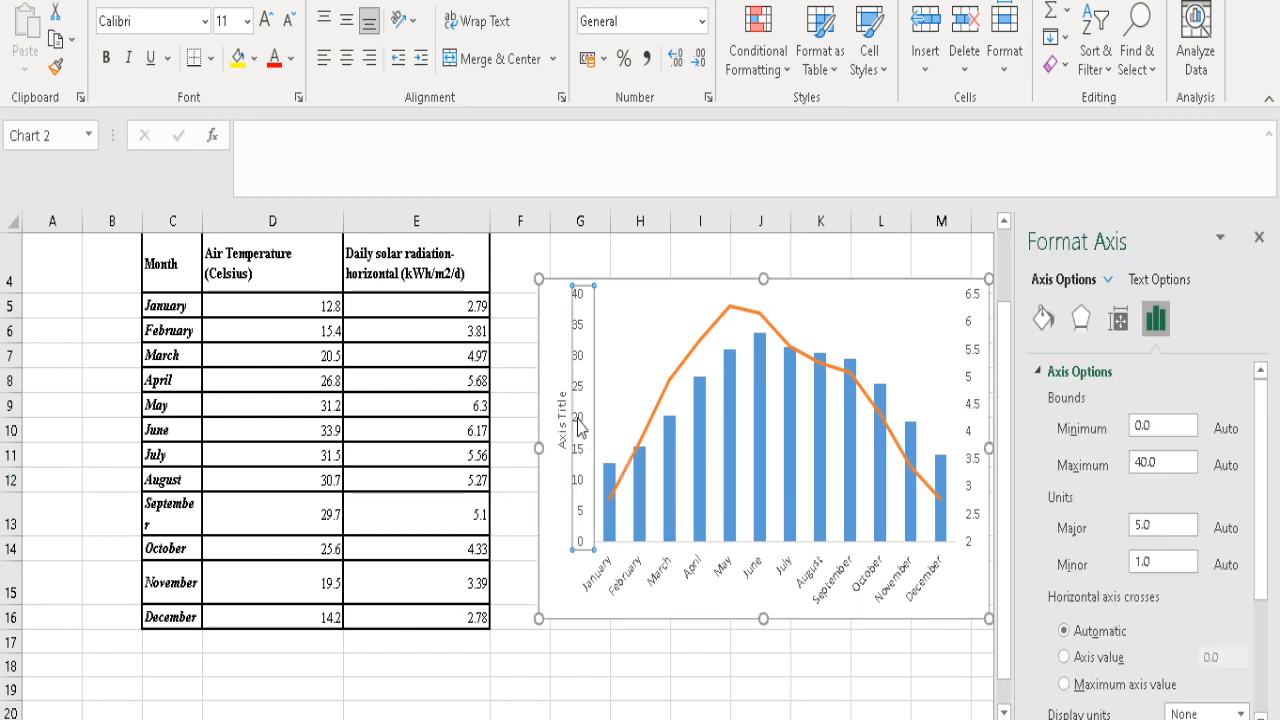
click(1159, 425)
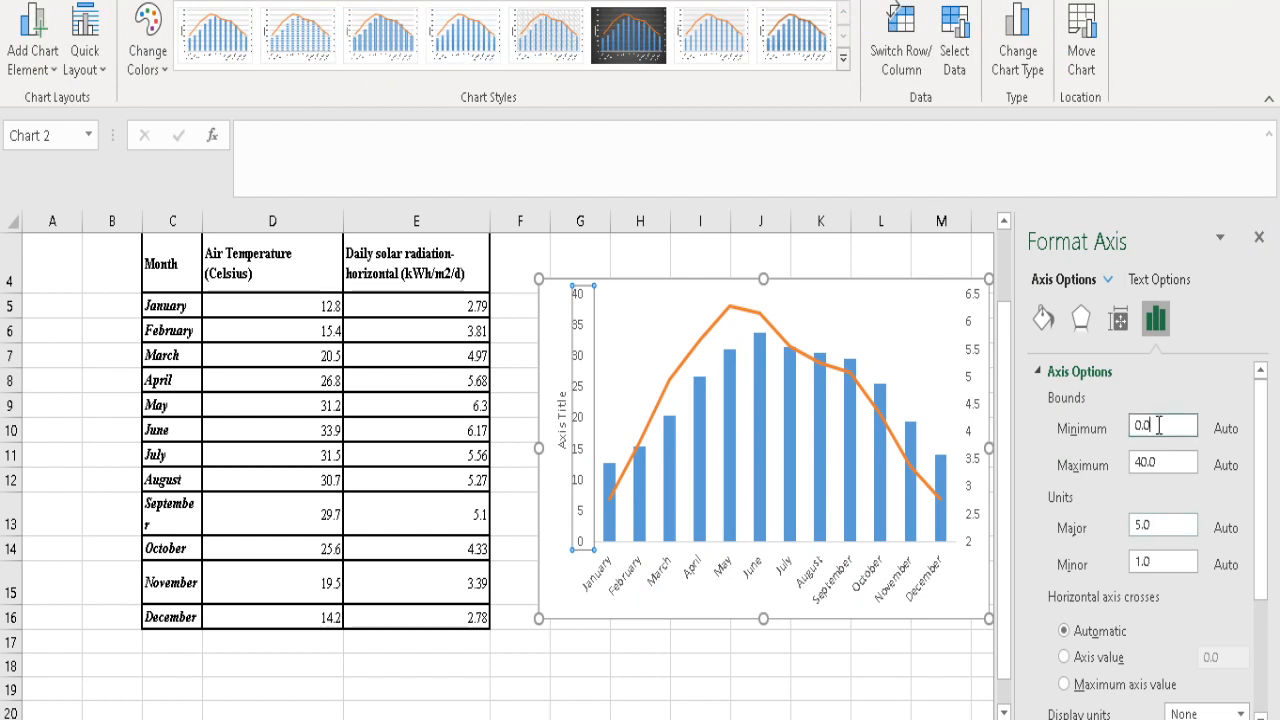
key(BackSpace)
text(10)
key(Return)
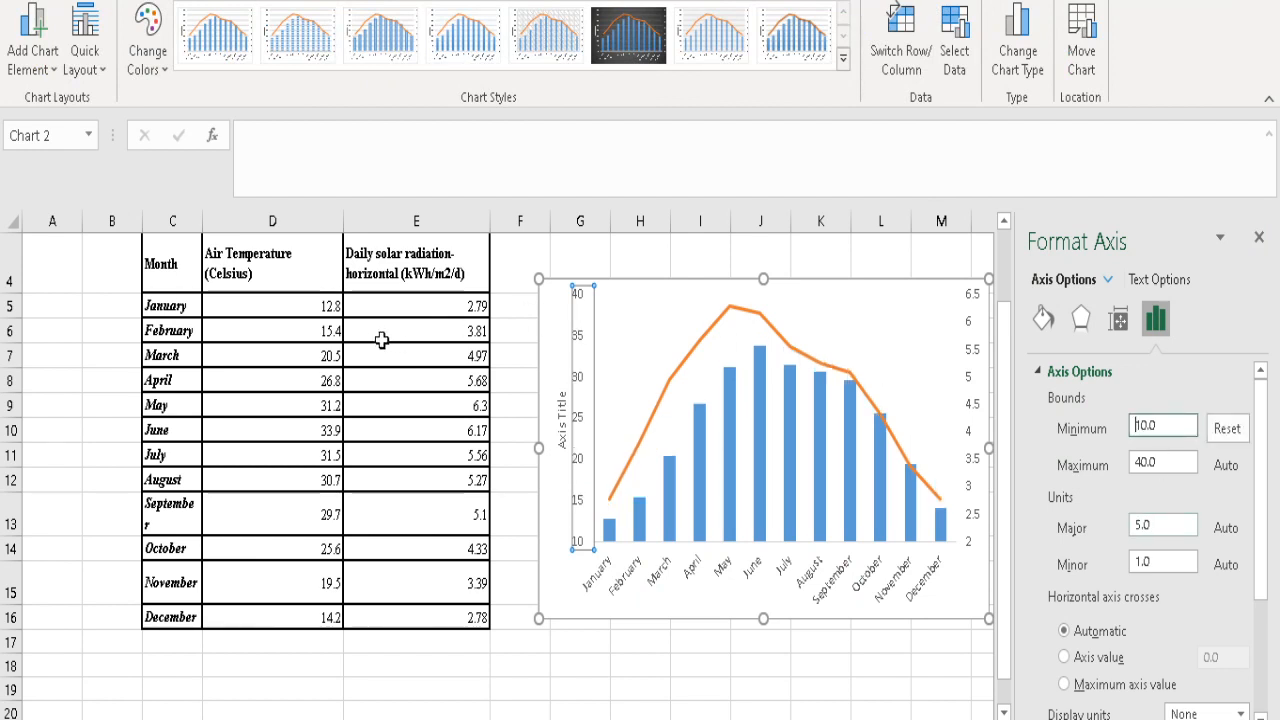
click(1147, 464)
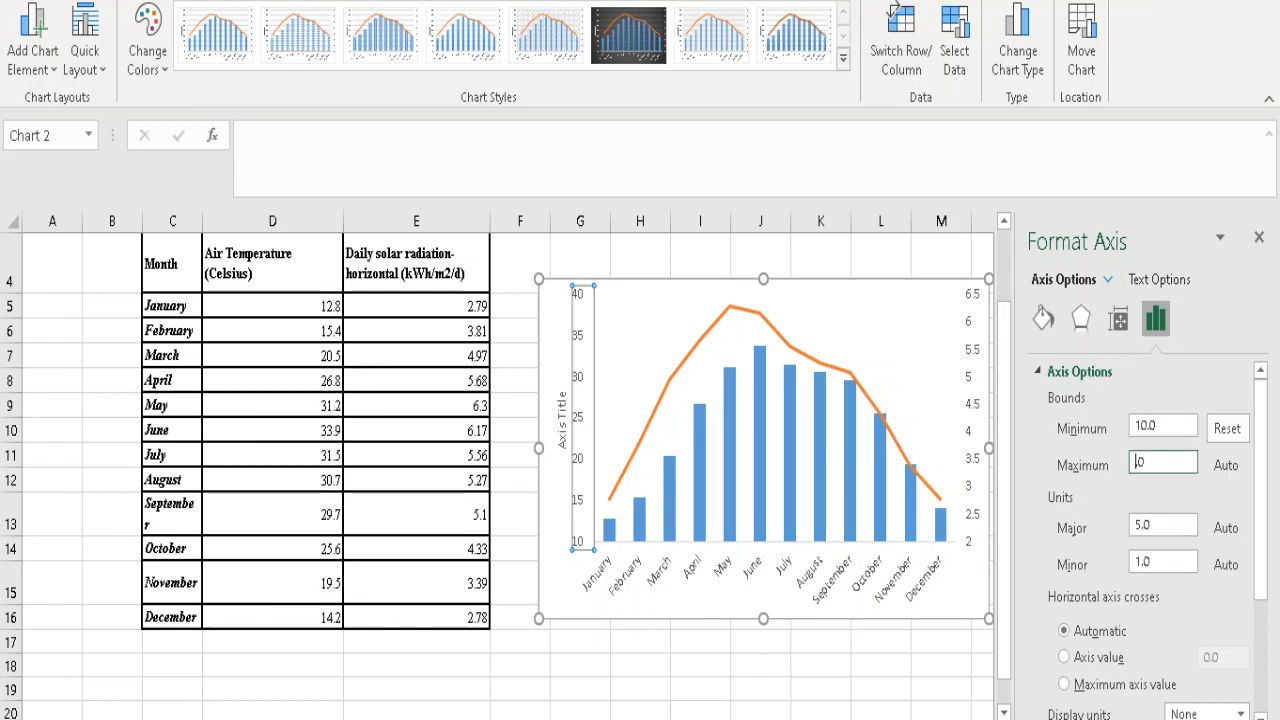
key(Return)
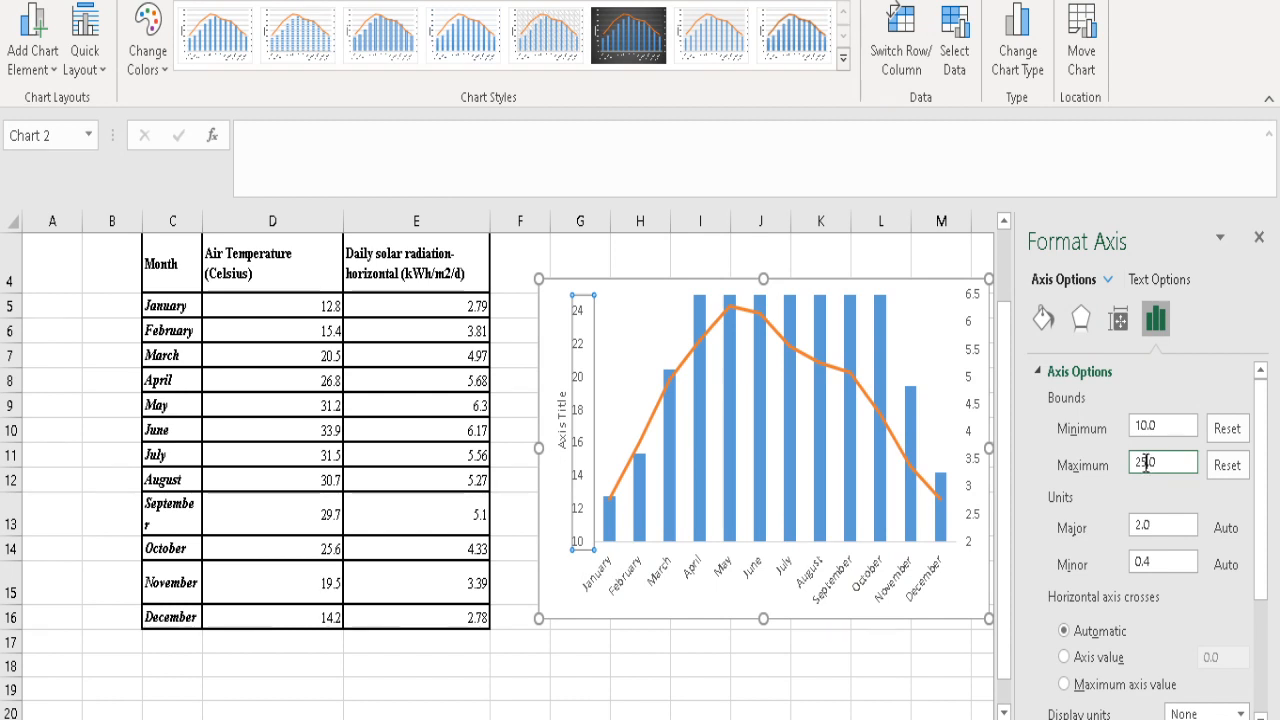
key(Return)
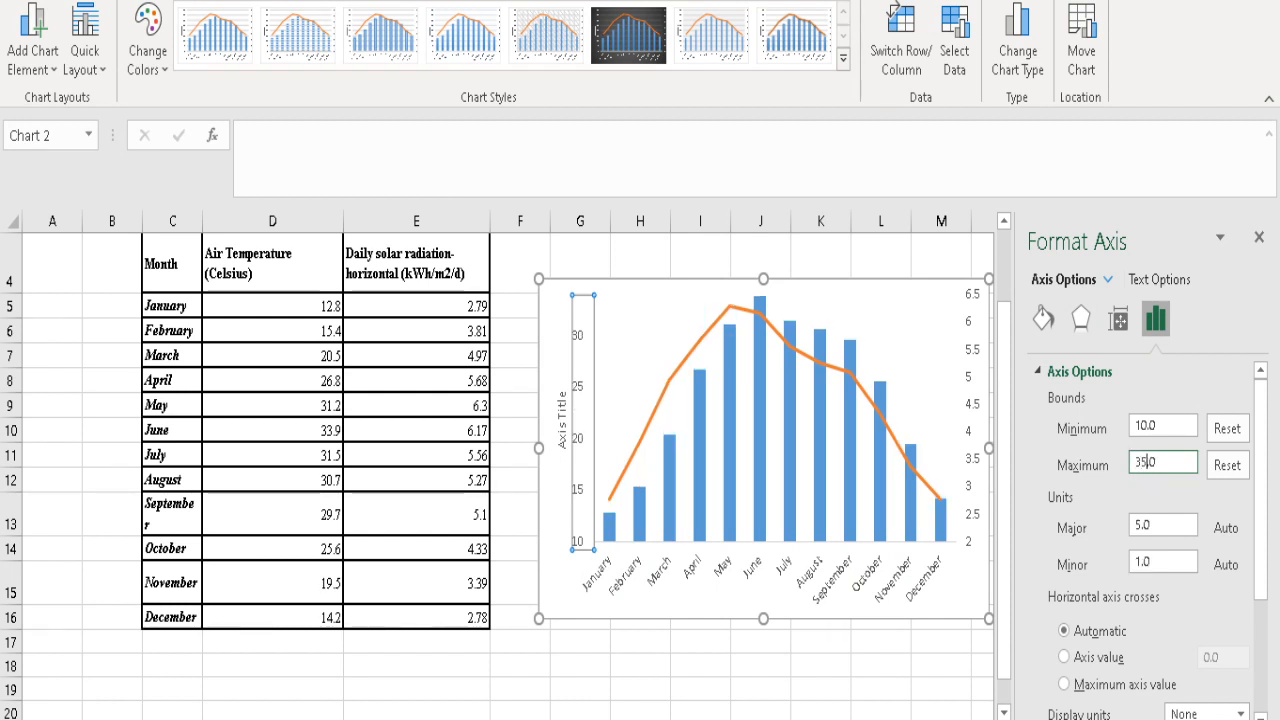
key(Return)
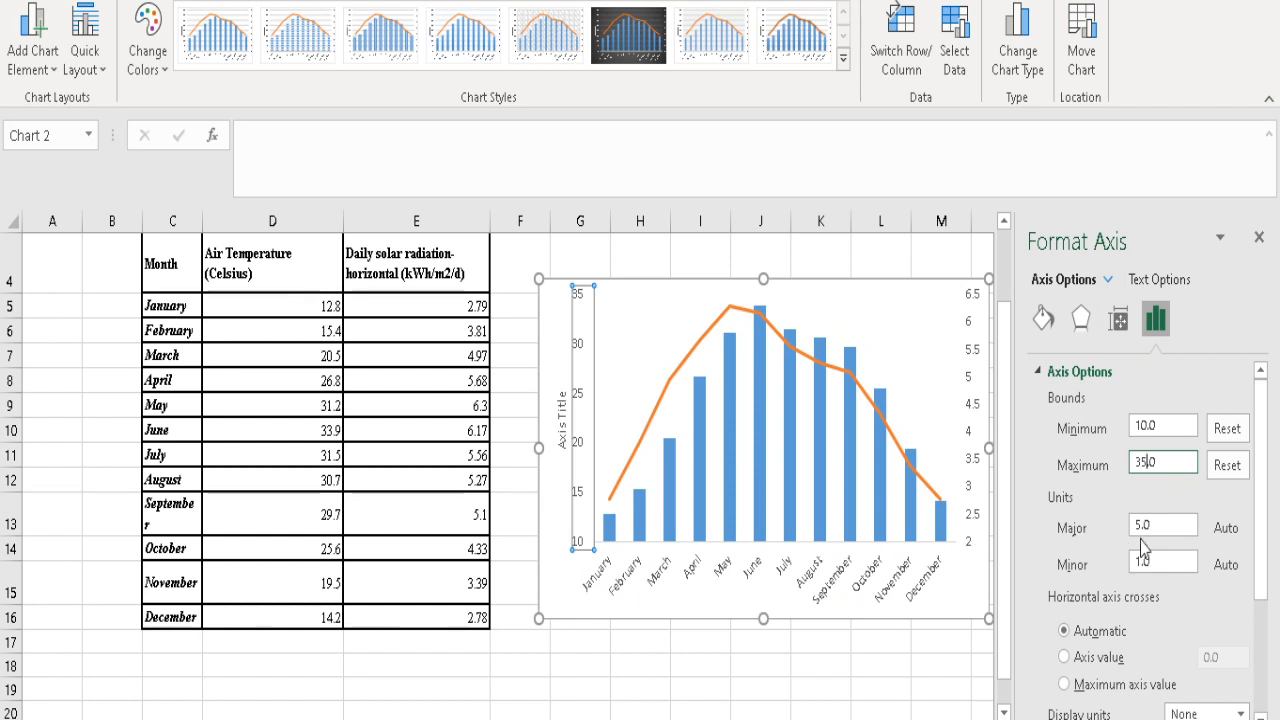
Try major units of 100, 10 and 50 on the primary vertical axis
click(1174, 526)
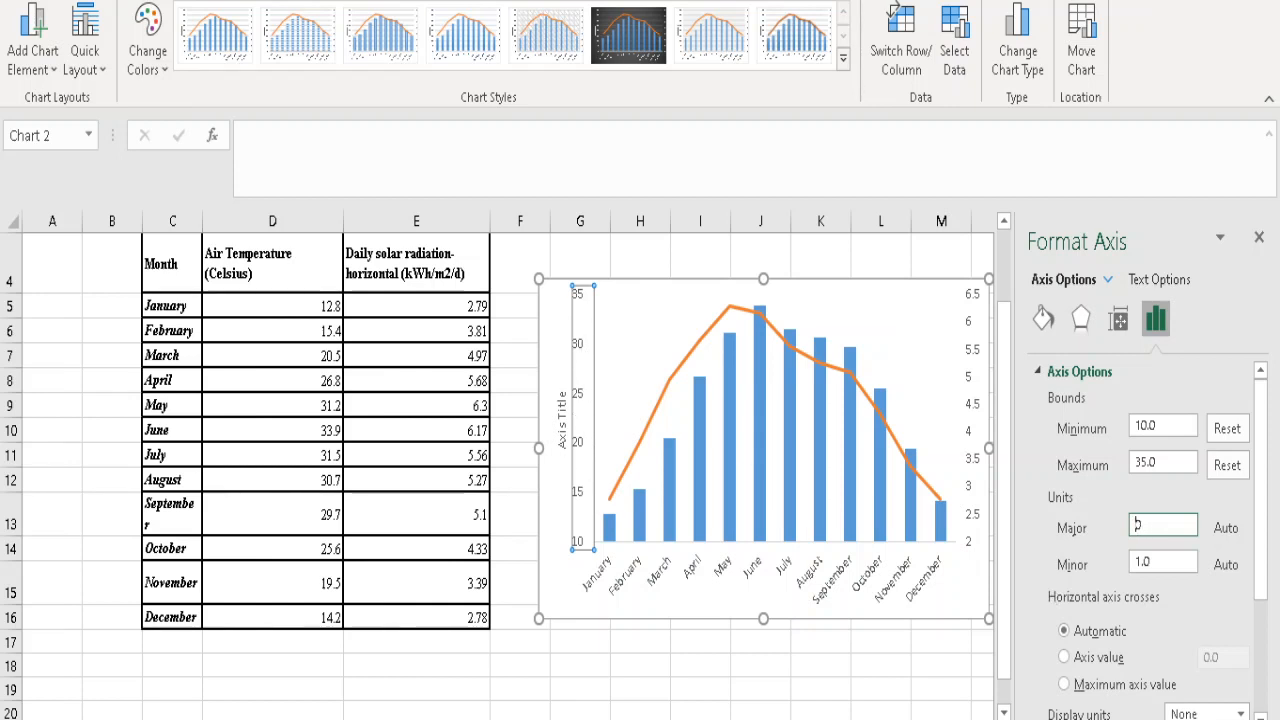
text(00)
key(Return)
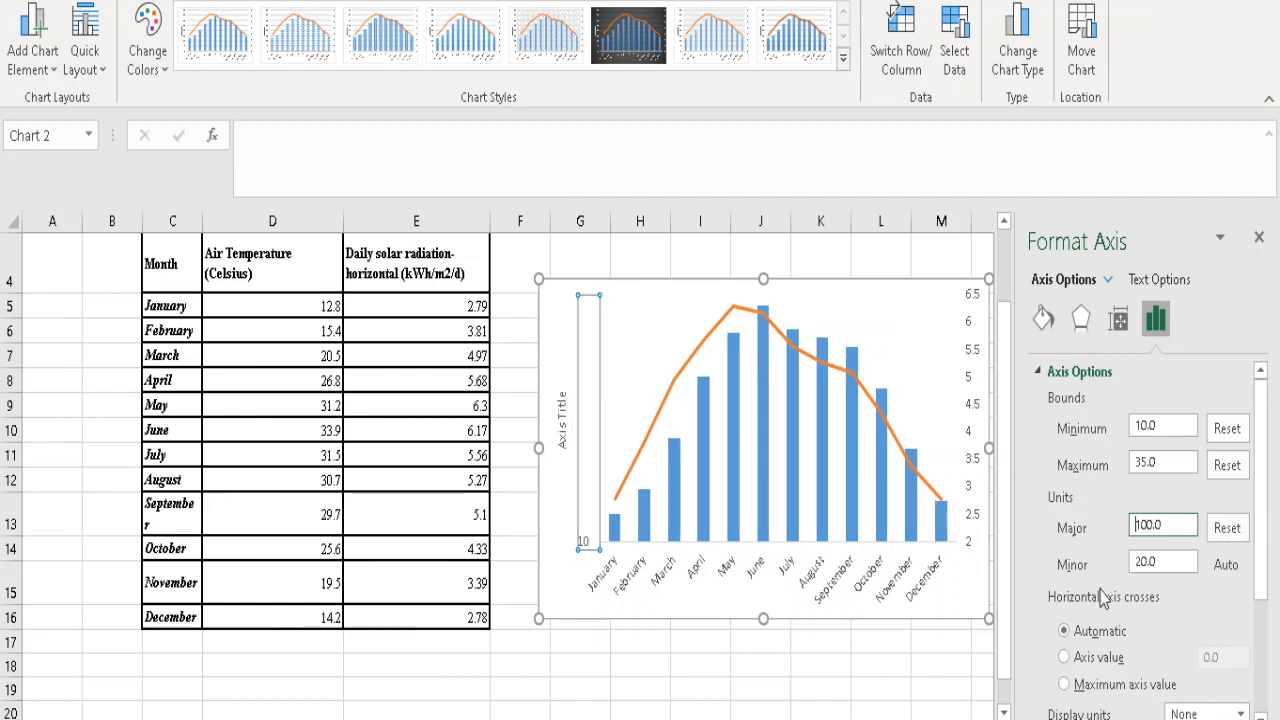
click(1140, 524)
key(Delete)
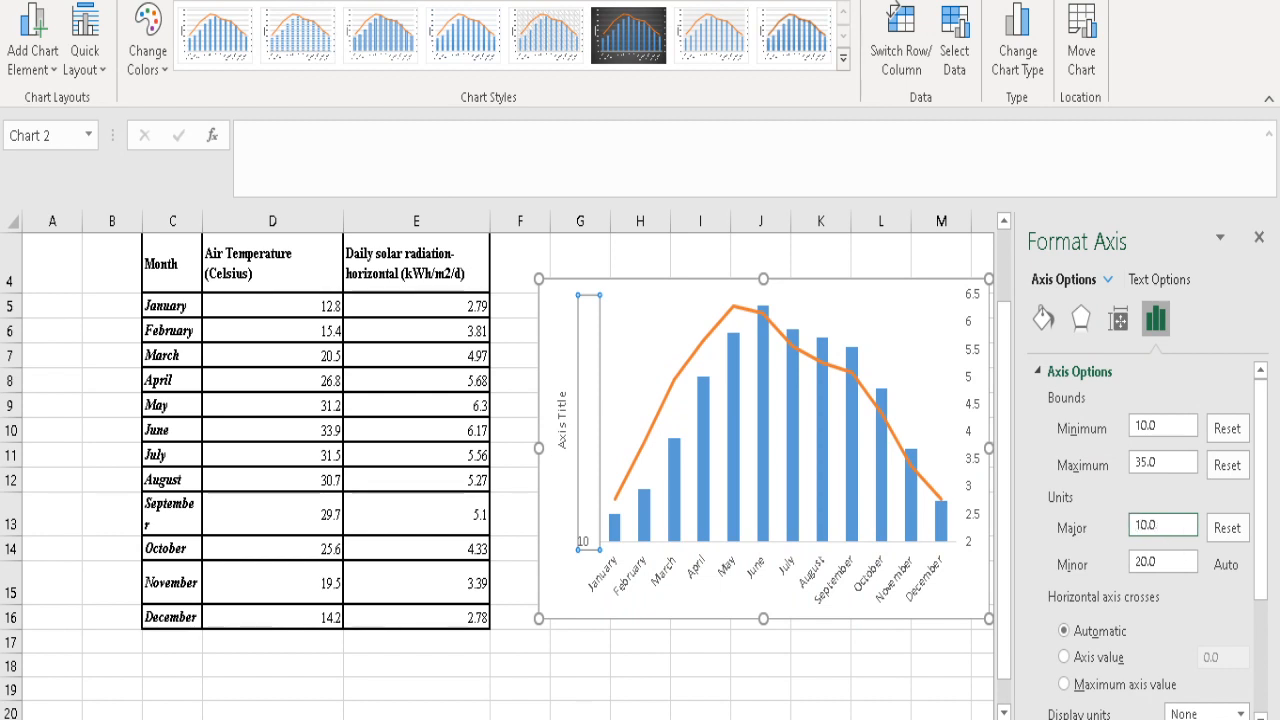
key(Return)
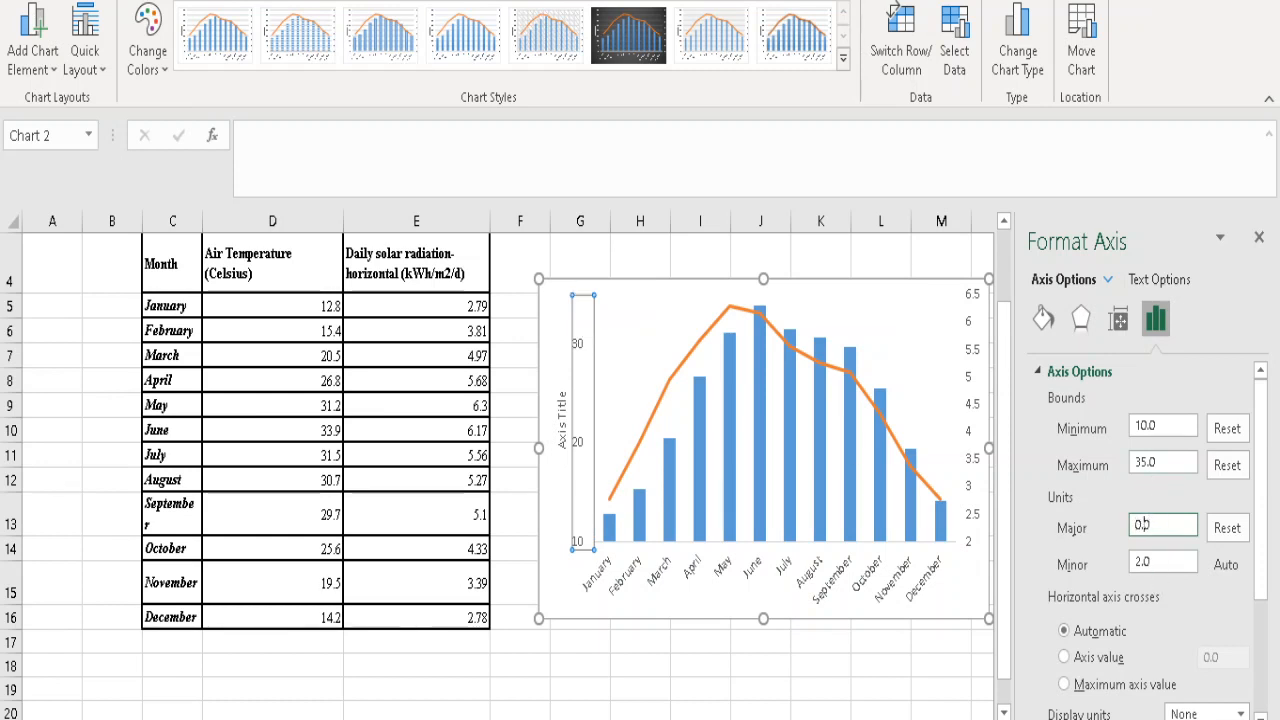
key(Return)
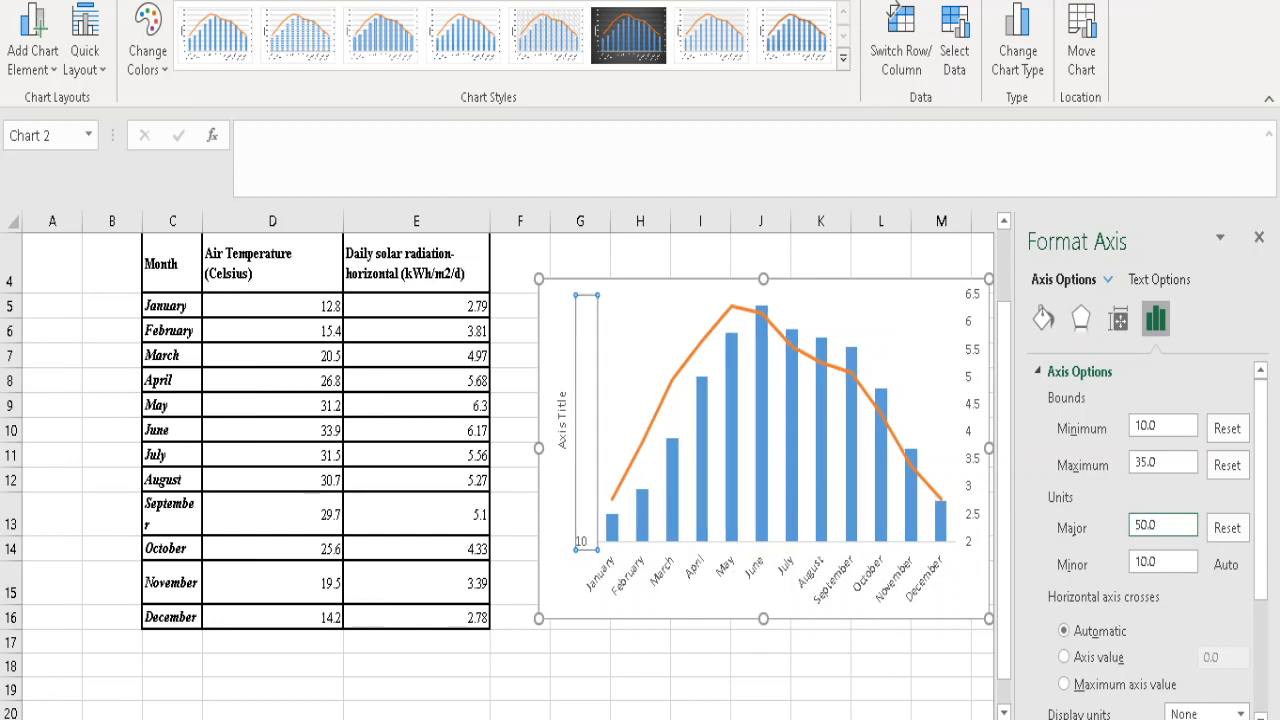
Set the primary vertical axis's major unit to 5 and close the axis formatting options
click(1143, 524)
key(BackSpace)
key(Return)
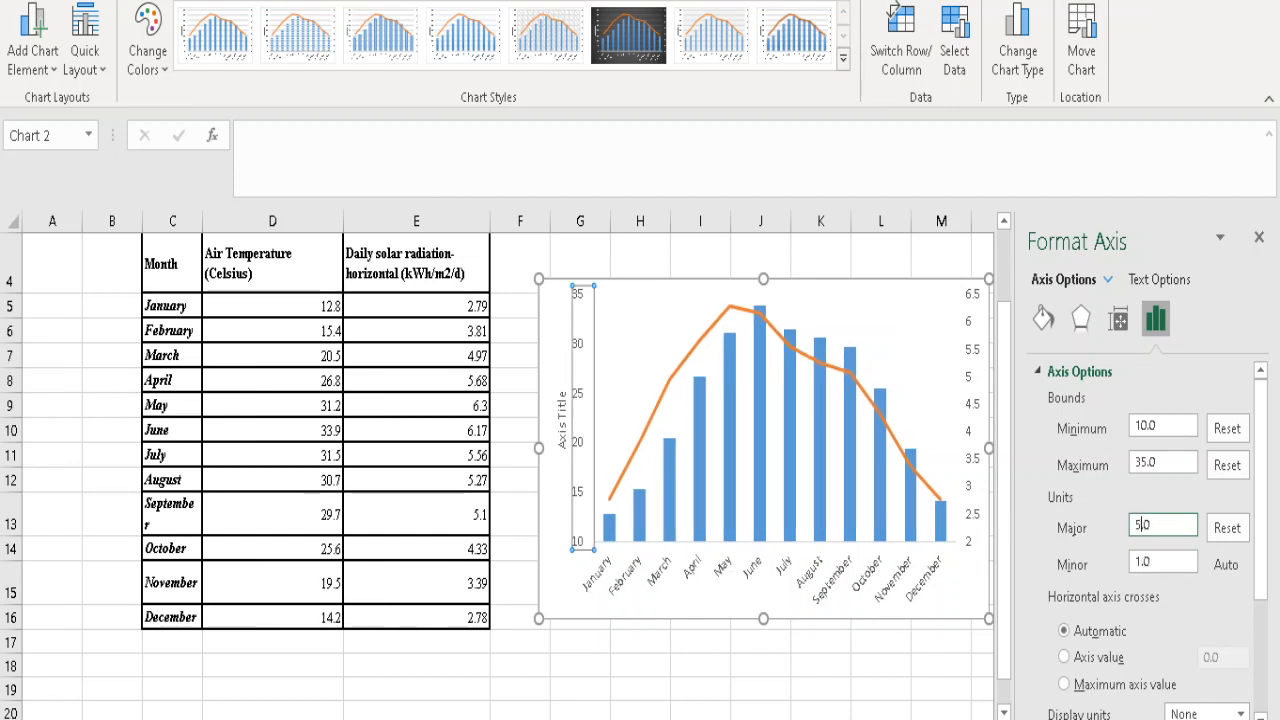
click(1259, 241)
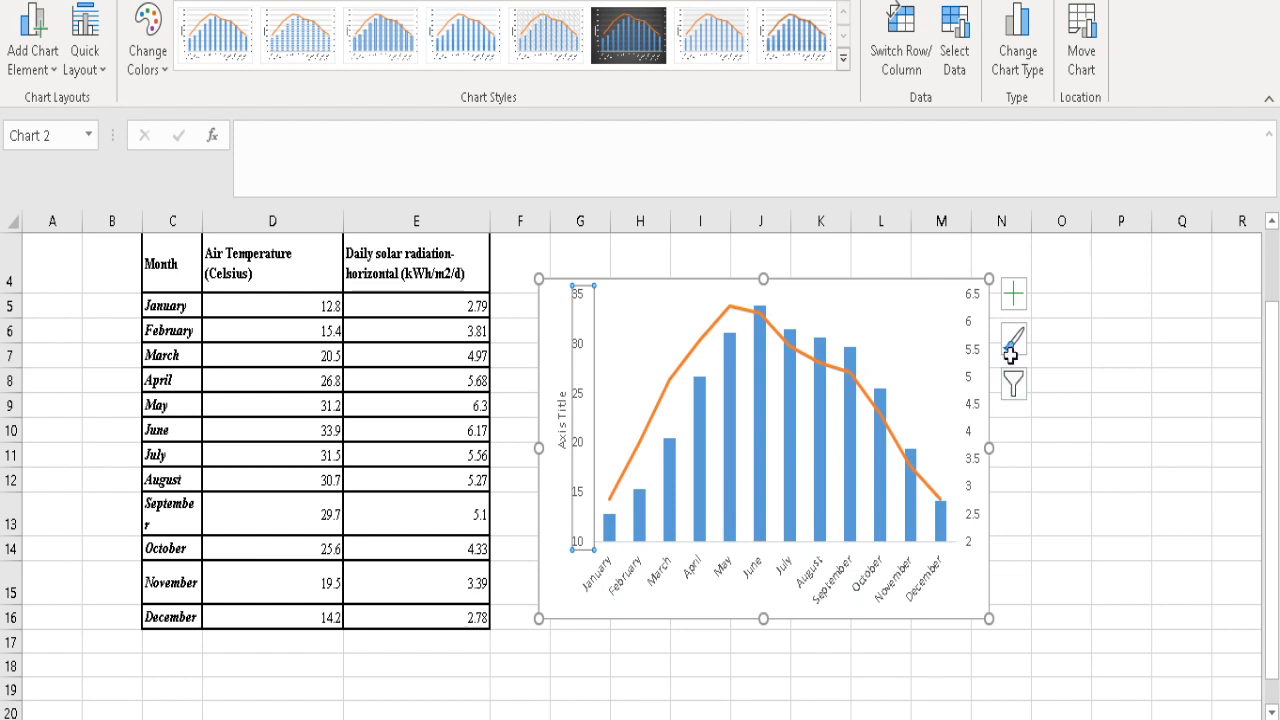
Turn the axis titles off and on to add one for the secondary axis, and delete the title beneath the months
click(1013, 293)
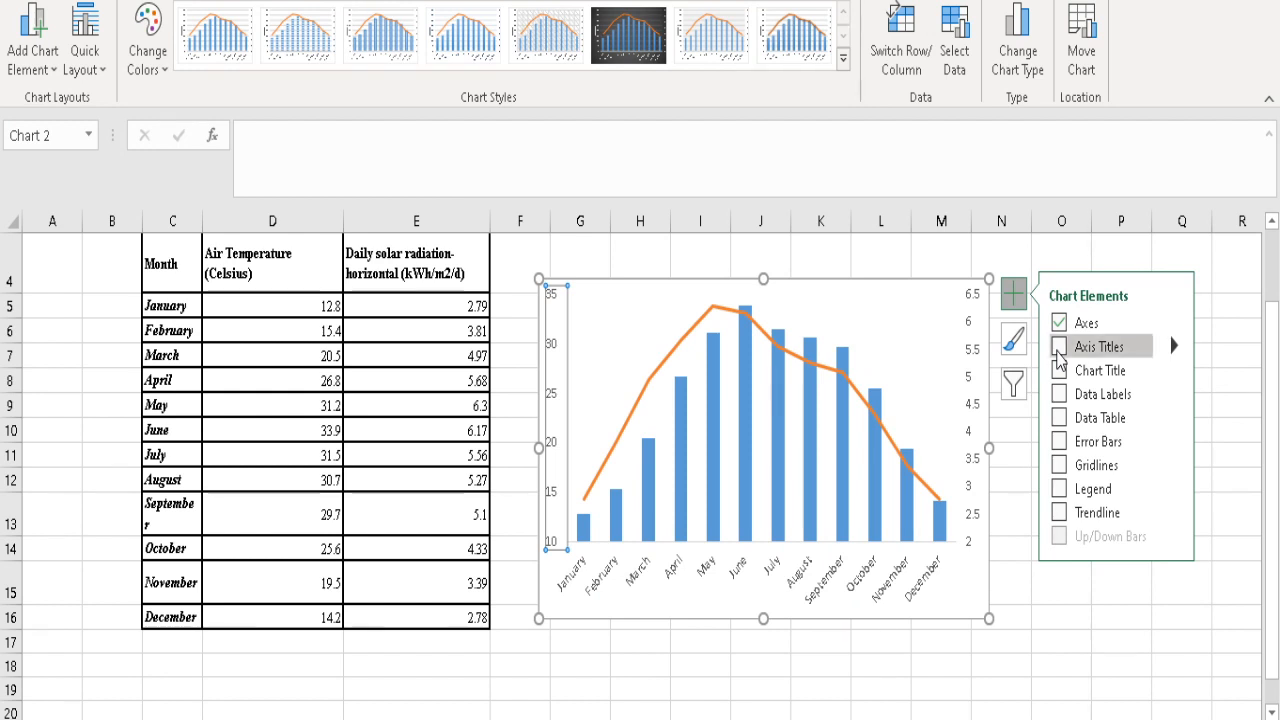
click(765, 589)
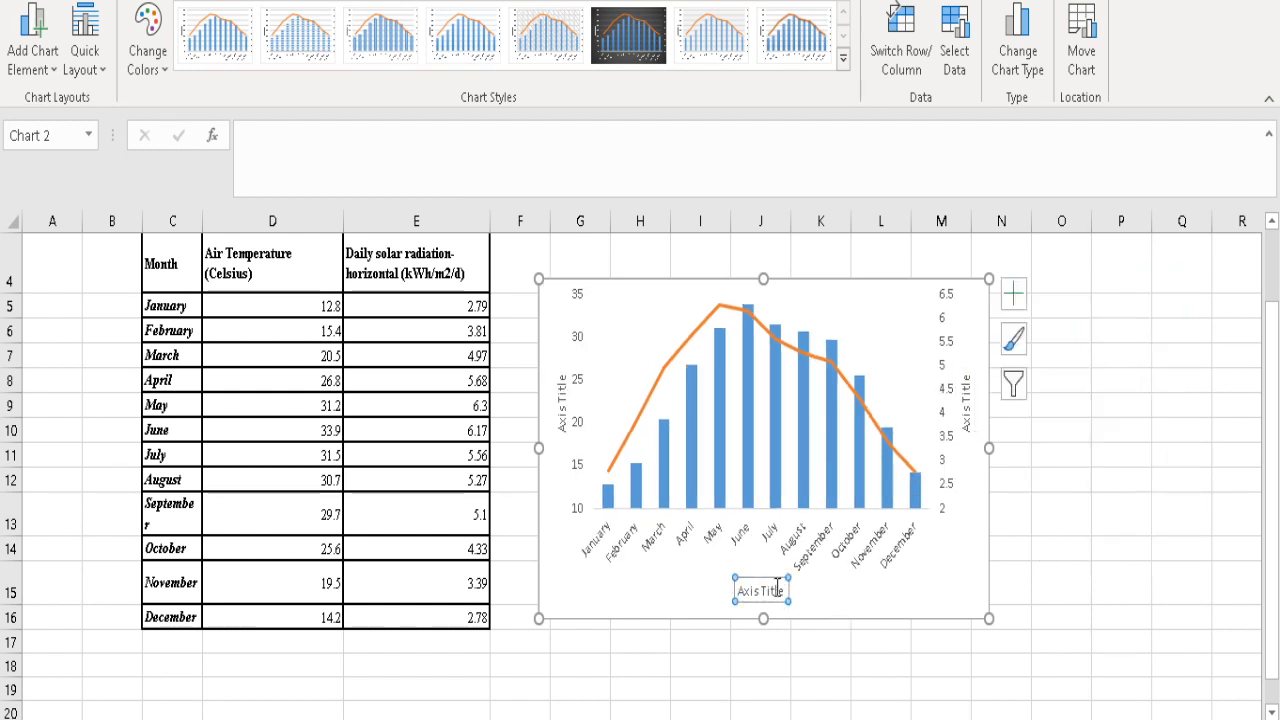
key(Delete)
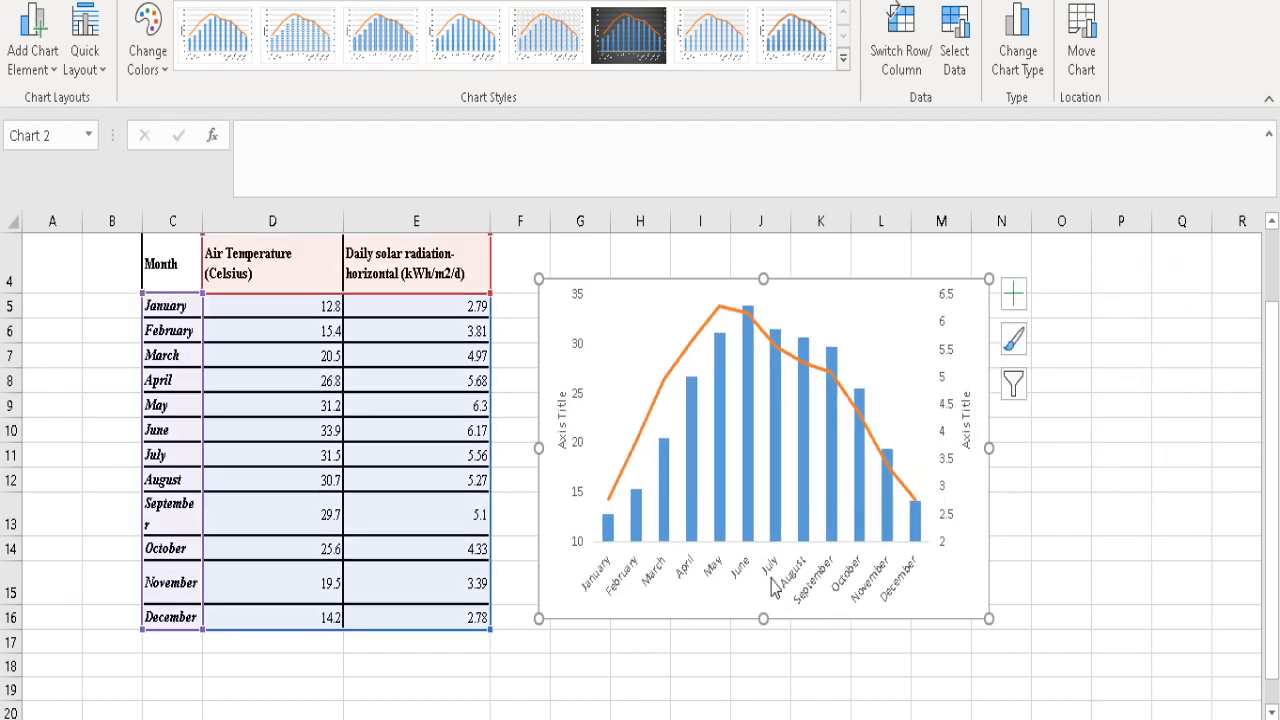
Retitle the secondary vertical axis "kWh/m2/d" and make the title bold
click(967, 425)
double_click(967, 425)
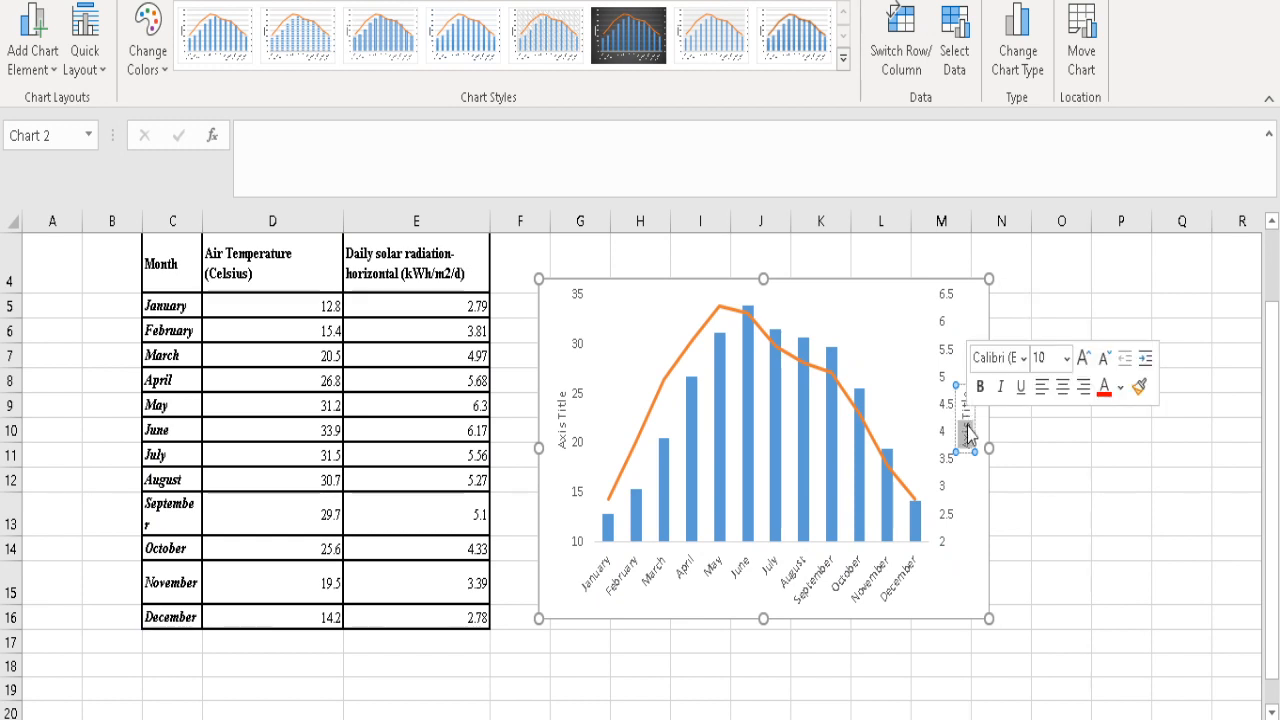
key(Delete)
key(Delete)
key(Delete)
key(Delete)
key(Delete)
key(Delete)
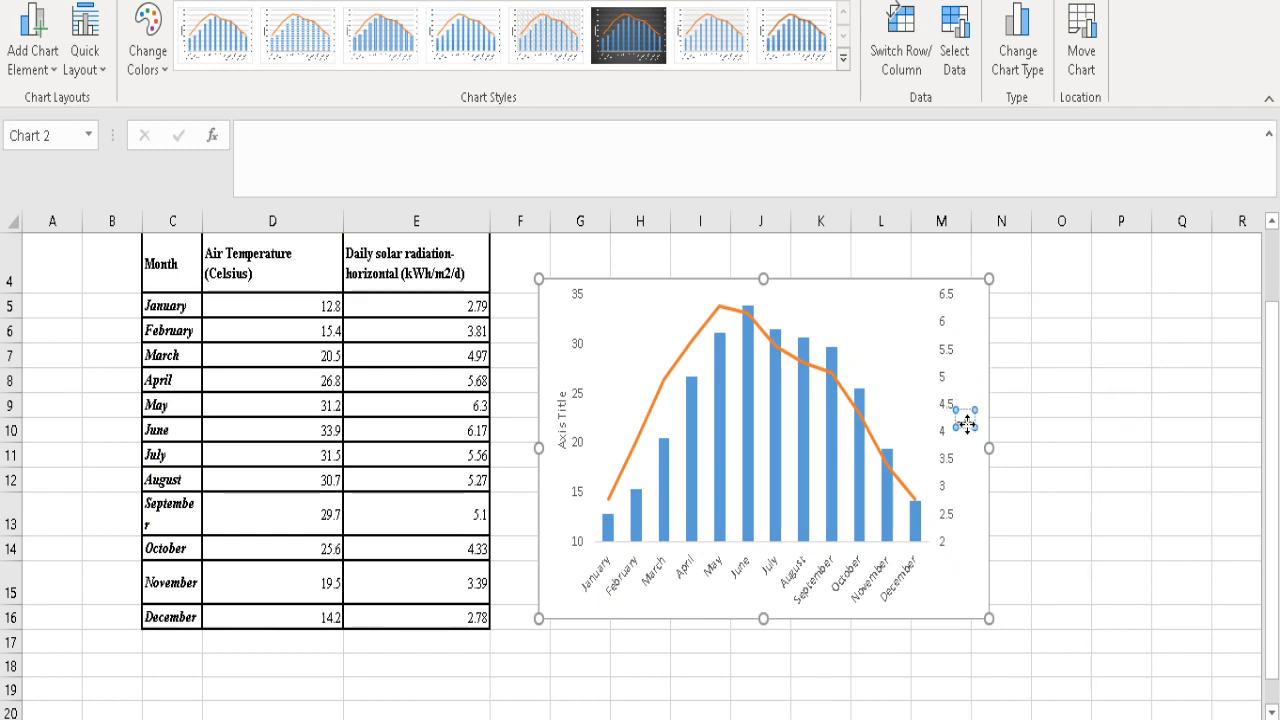
text(kWh)
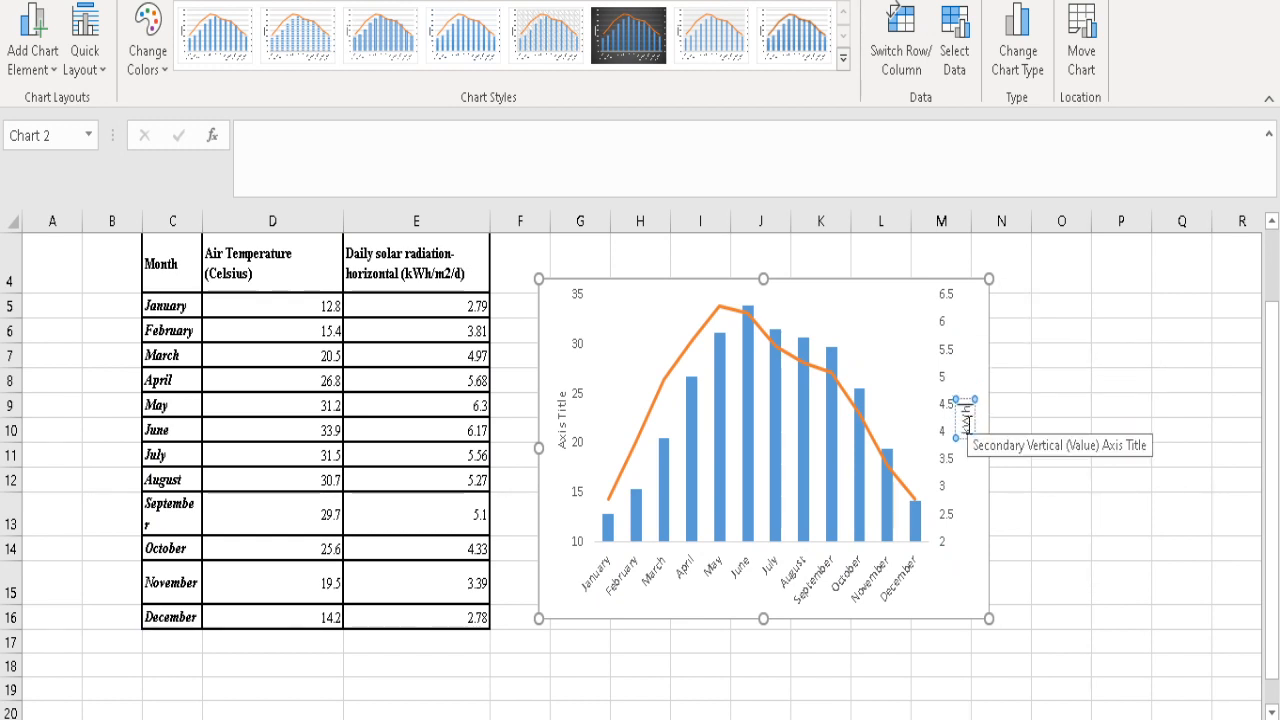
text(/m2/d)
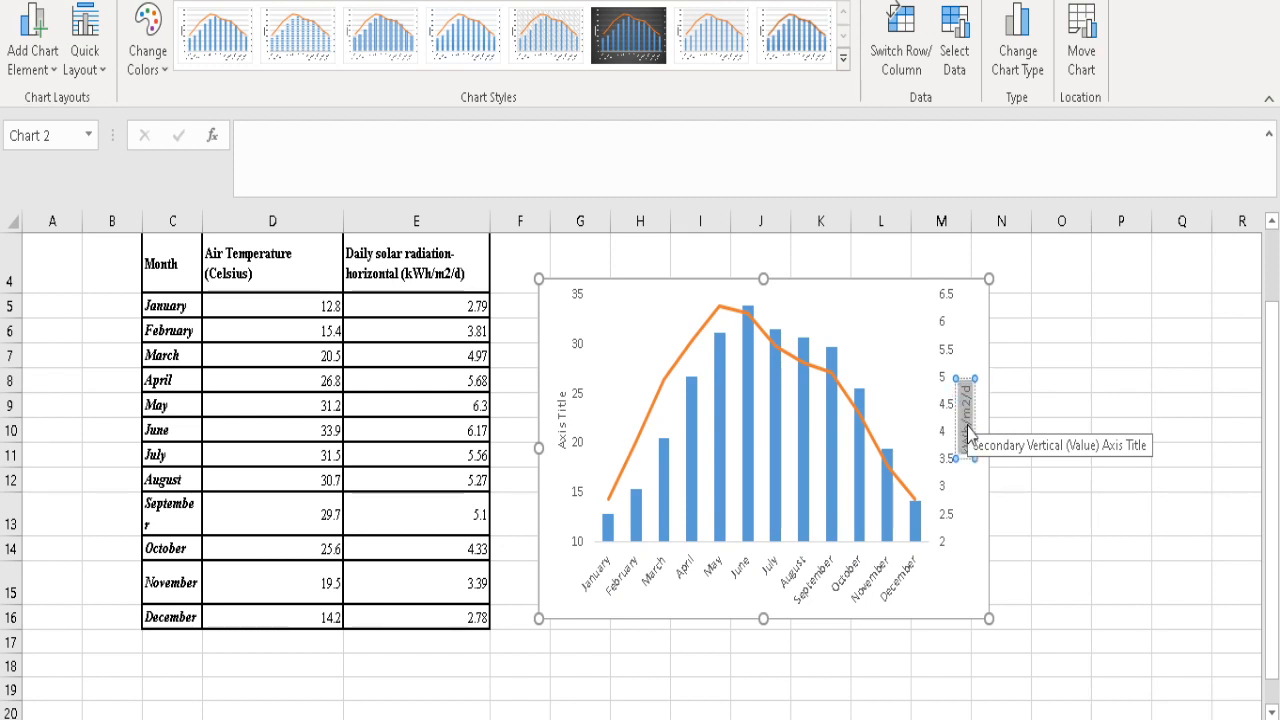
click(1053, 551)
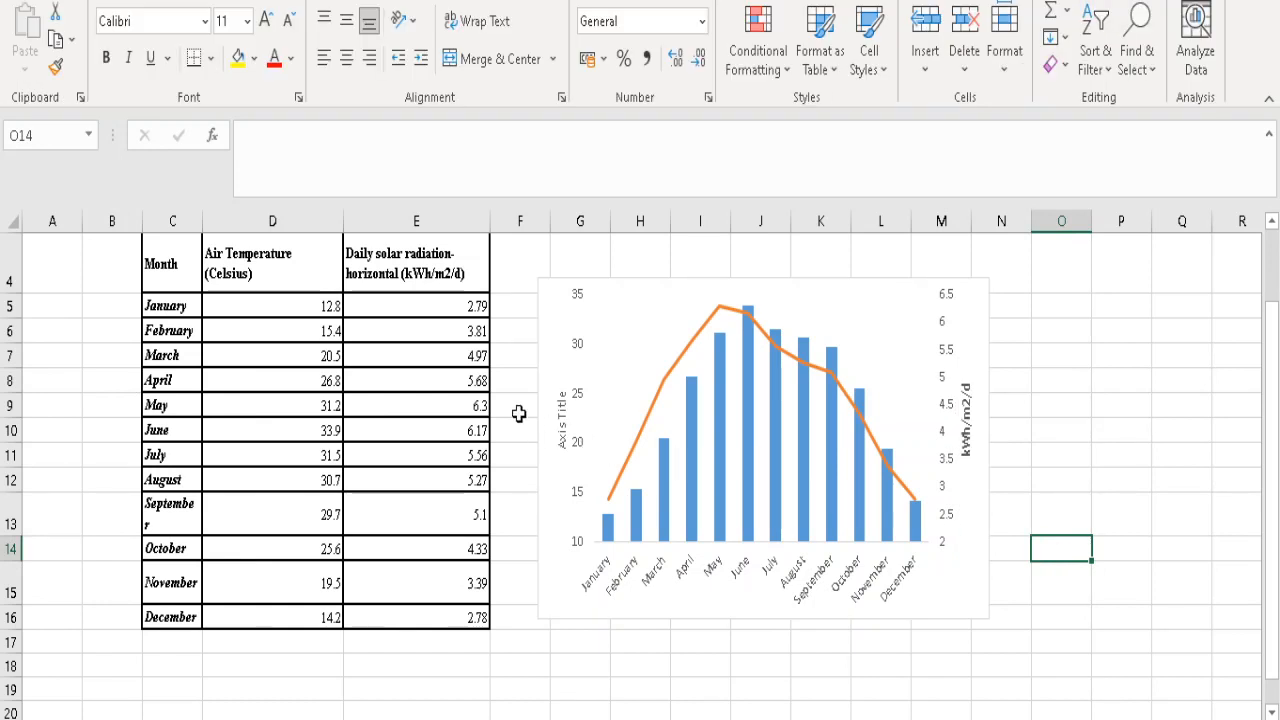
Retitle the primary vertical axis "Air Temp" in bold and make the month labels on the horizontal axis bold
click(562, 425)
double_click(562, 425)
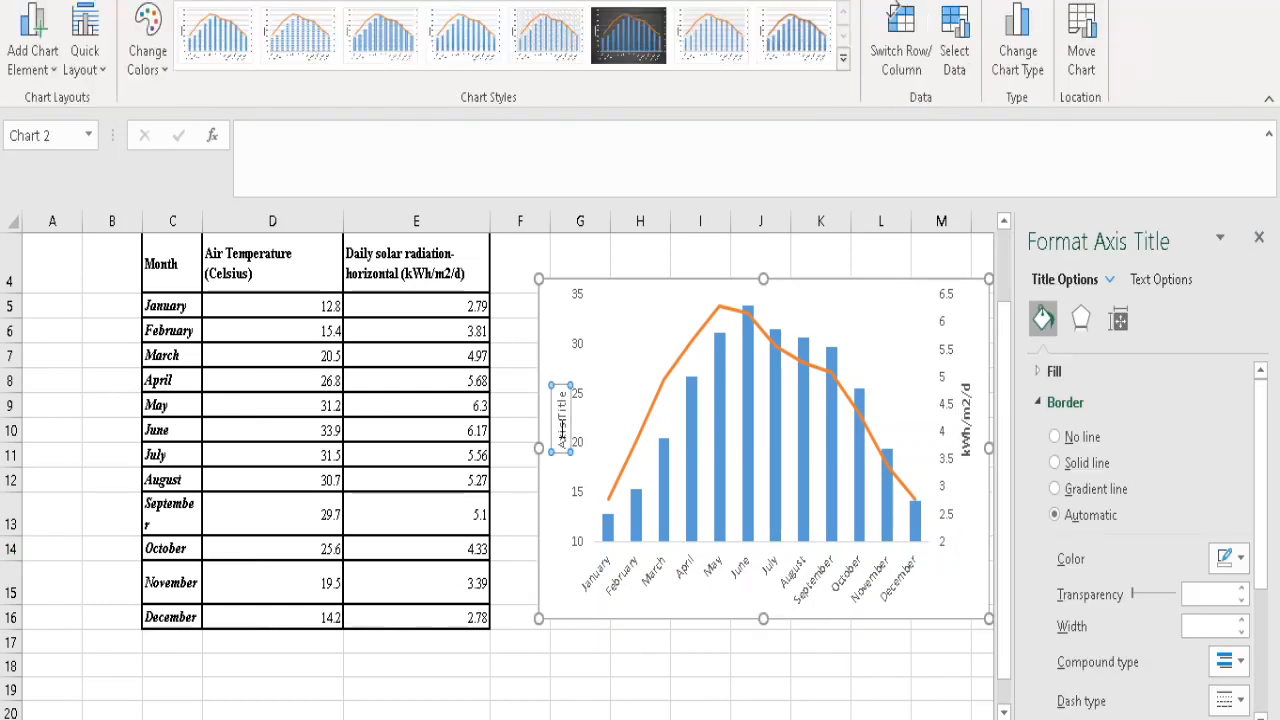
triple_click(562, 425)
key(BackSpace)
text(Temp)
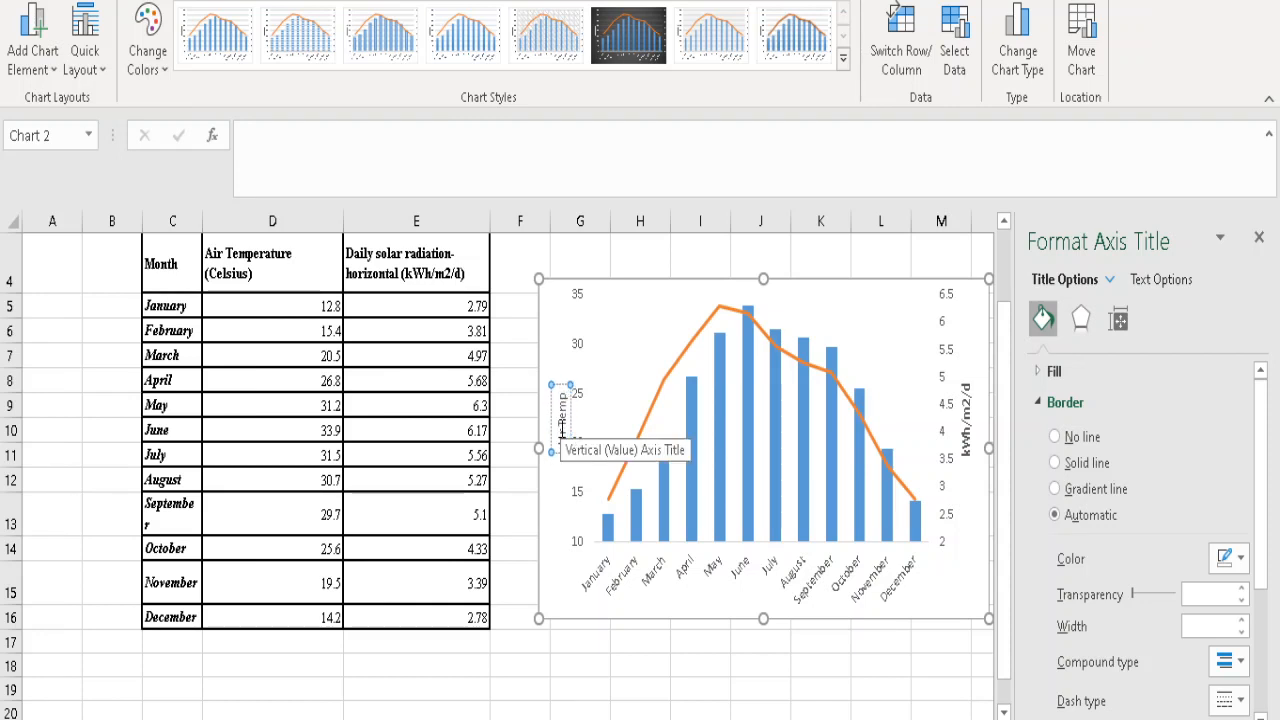
double_click(562, 428)
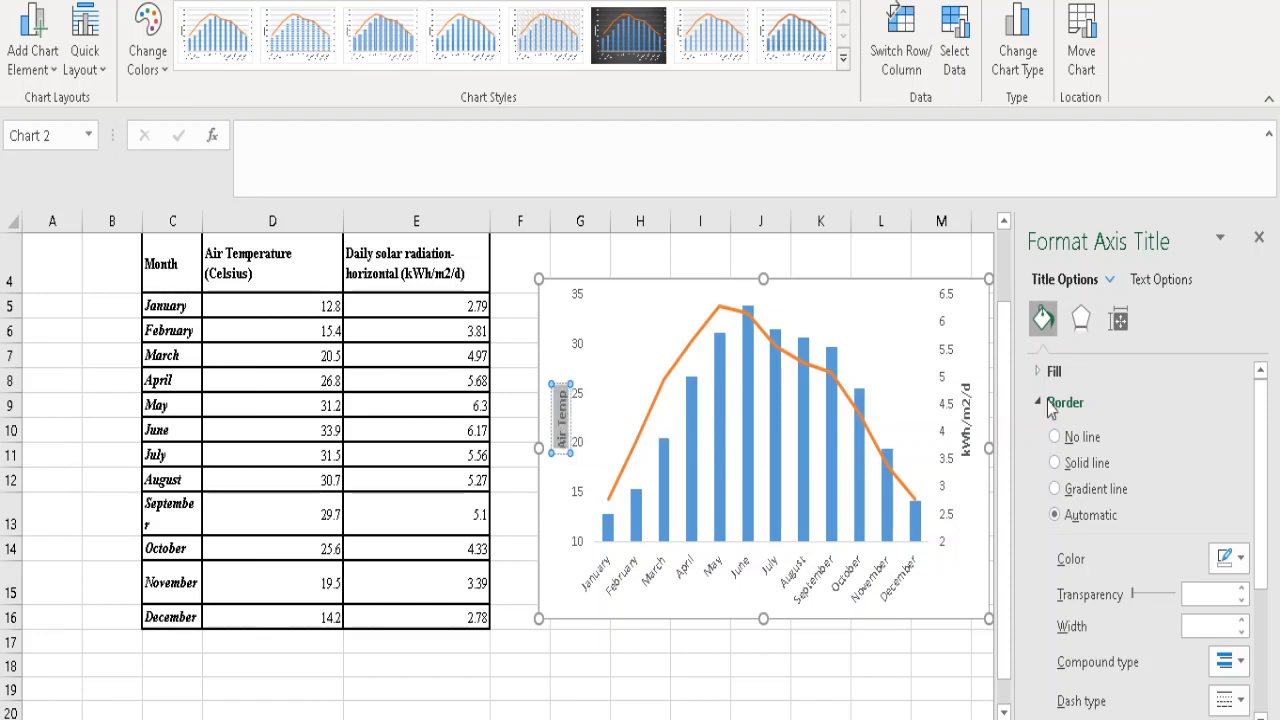
click(1259, 237)
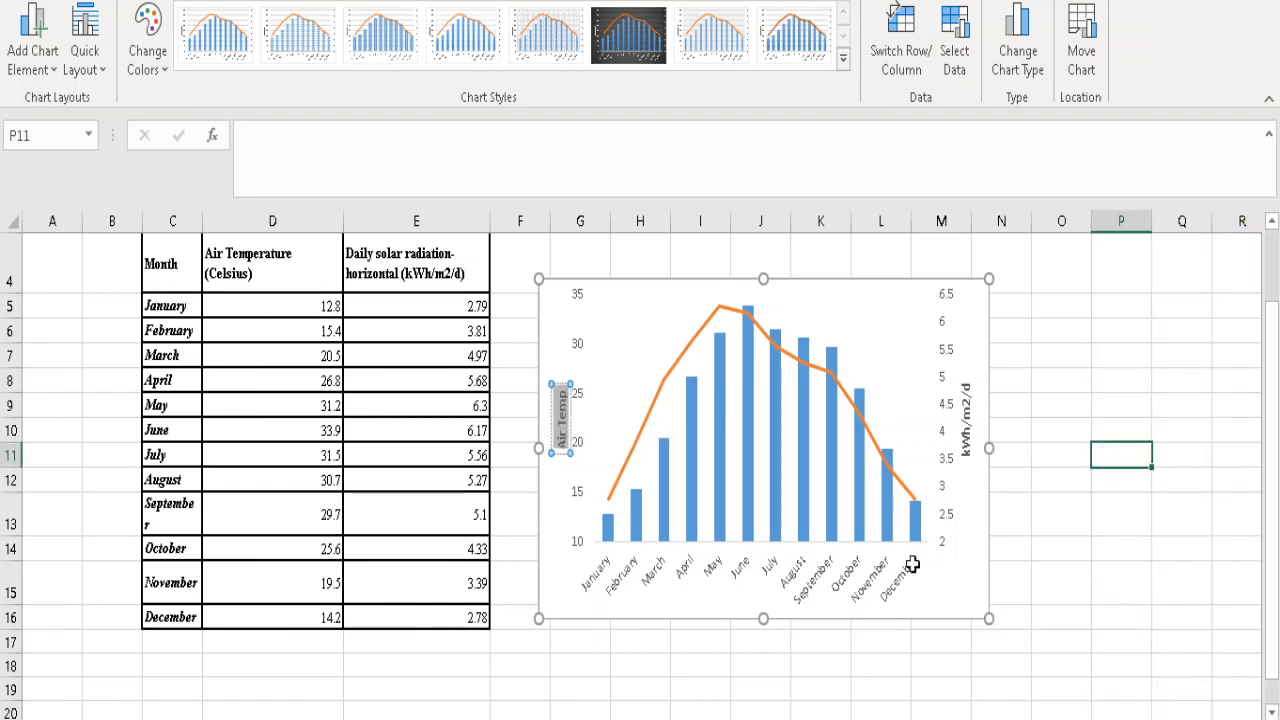
double_click(887, 588)
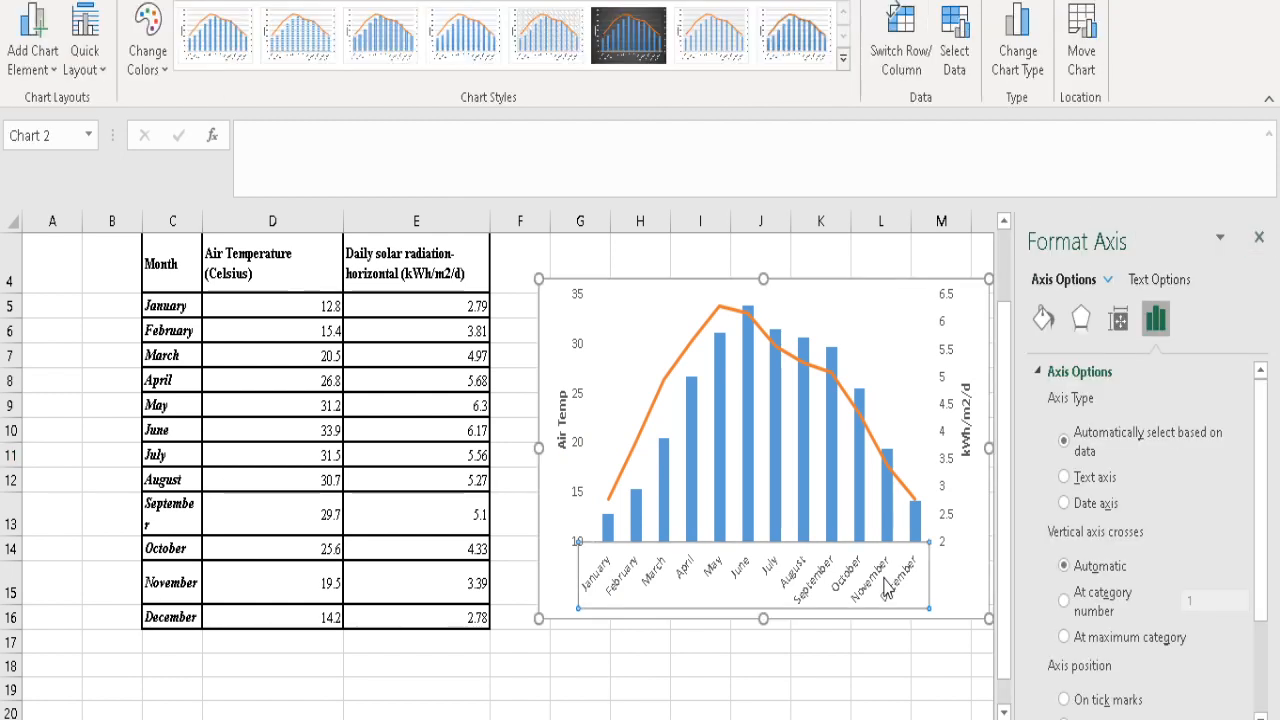
click(1258, 237)
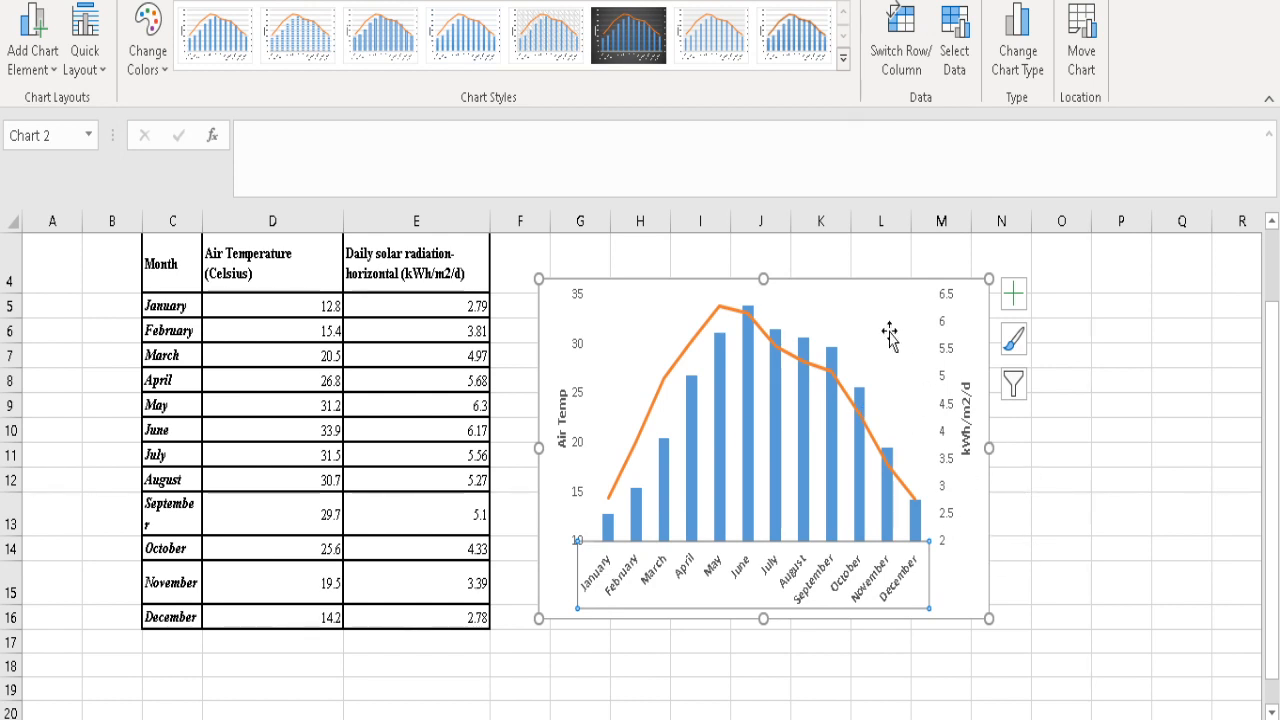
Apply the chart style with the dark gray background to the combo chart and deselect the chart
click(840, 325)
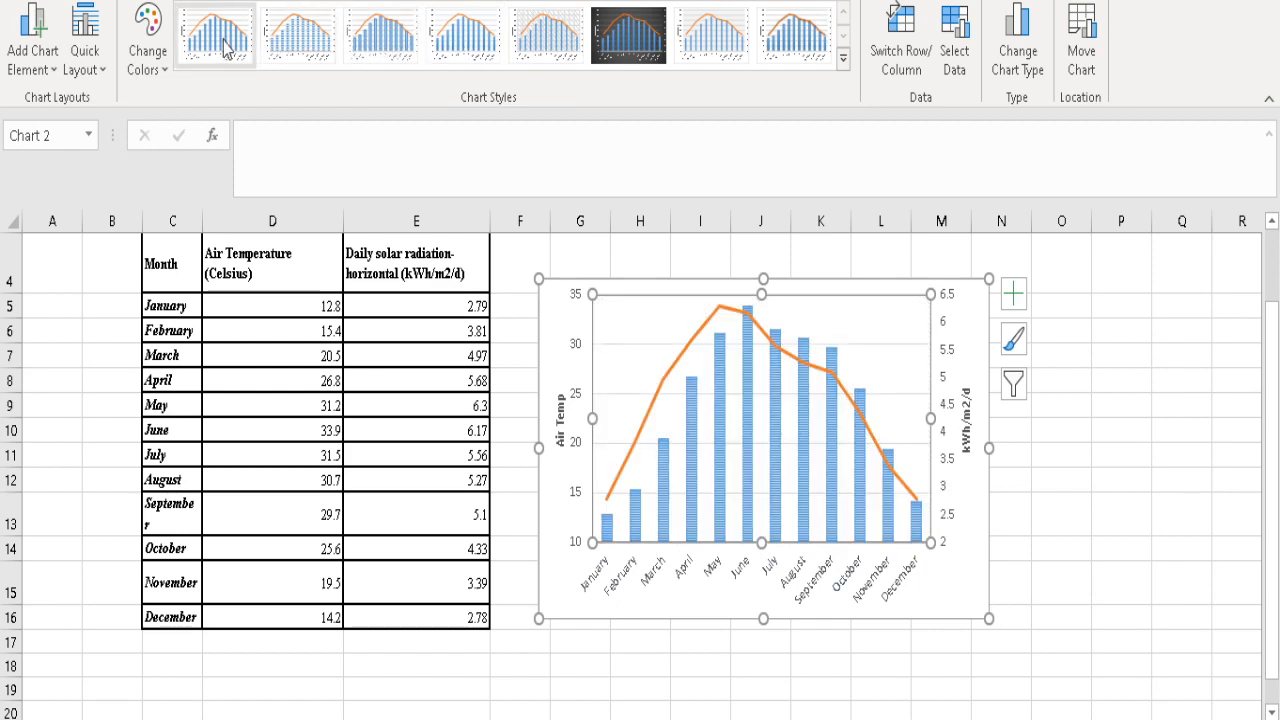
click(630, 58)
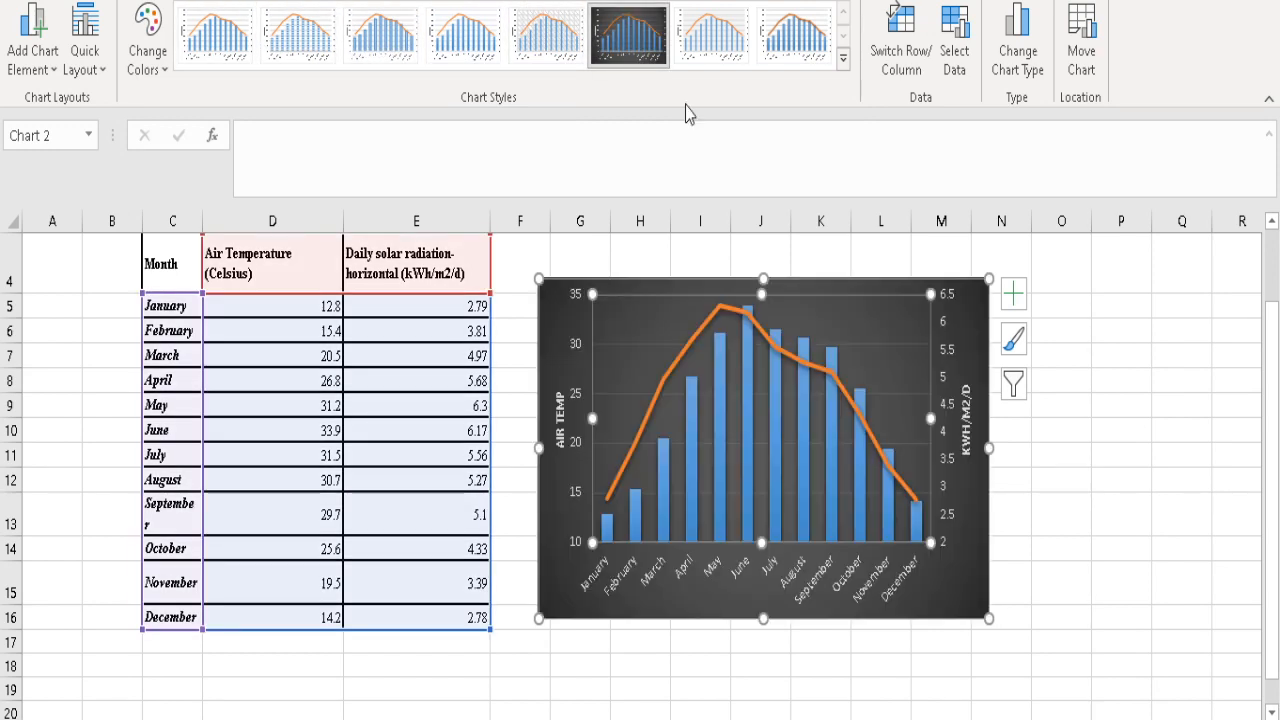
click(1168, 410)
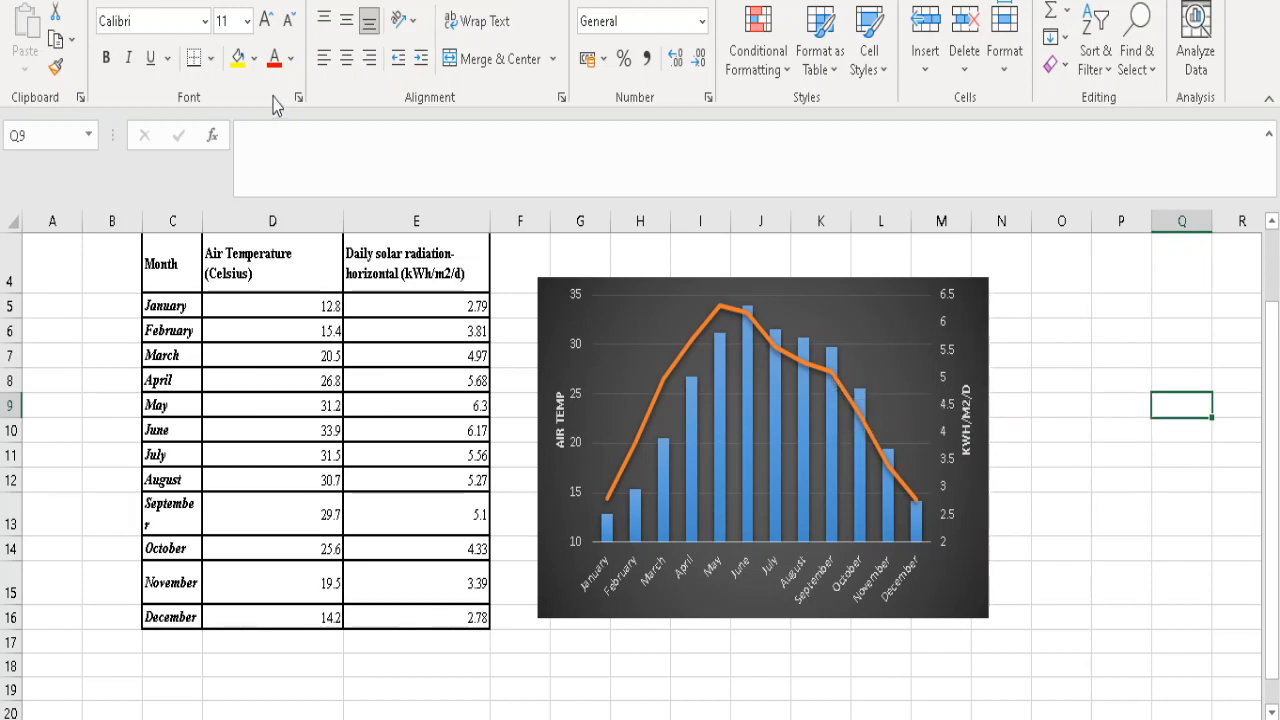
Recolor the chart's columns and line with the monochromatic gold palette
click(695, 370)
click(150, 50)
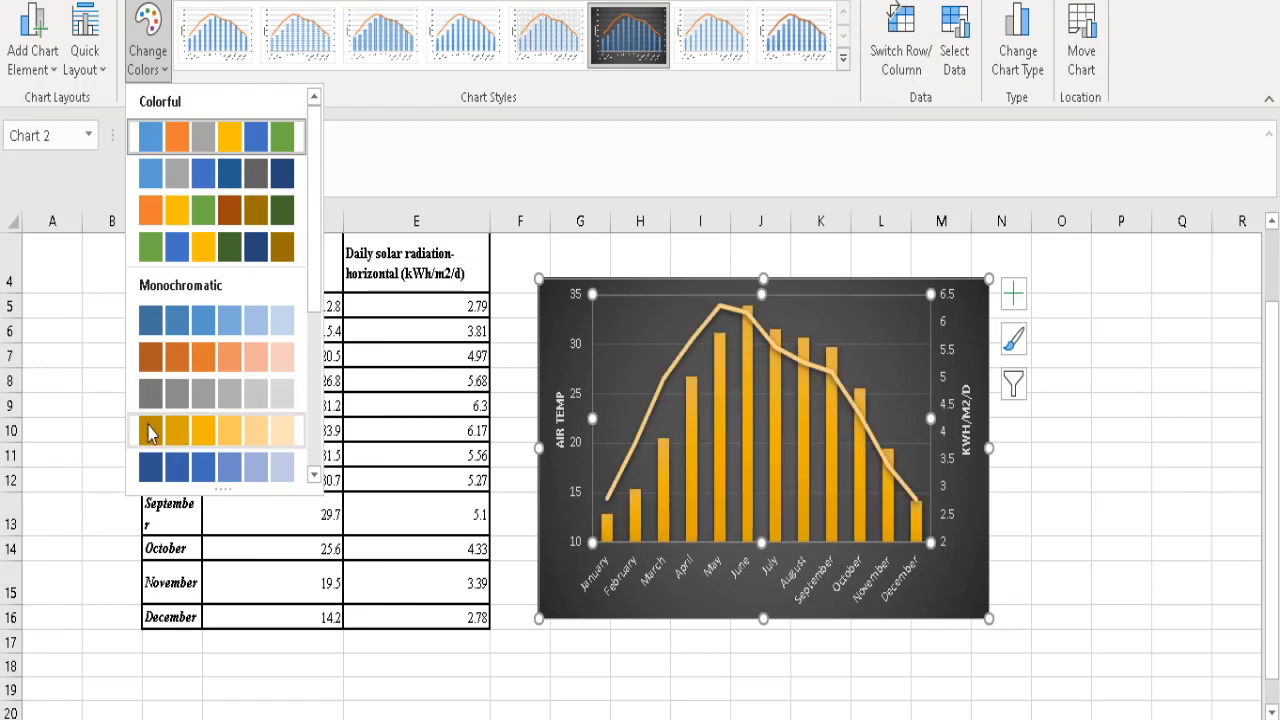
click(148, 432)
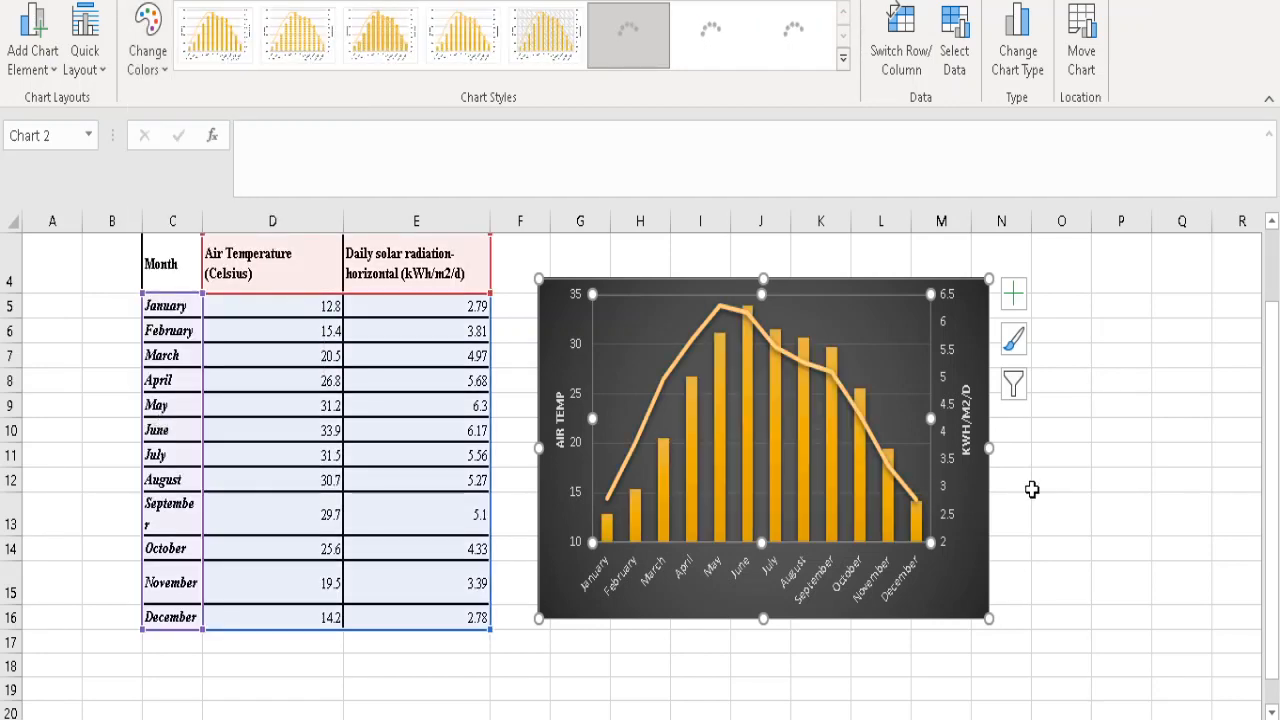
click(1047, 497)
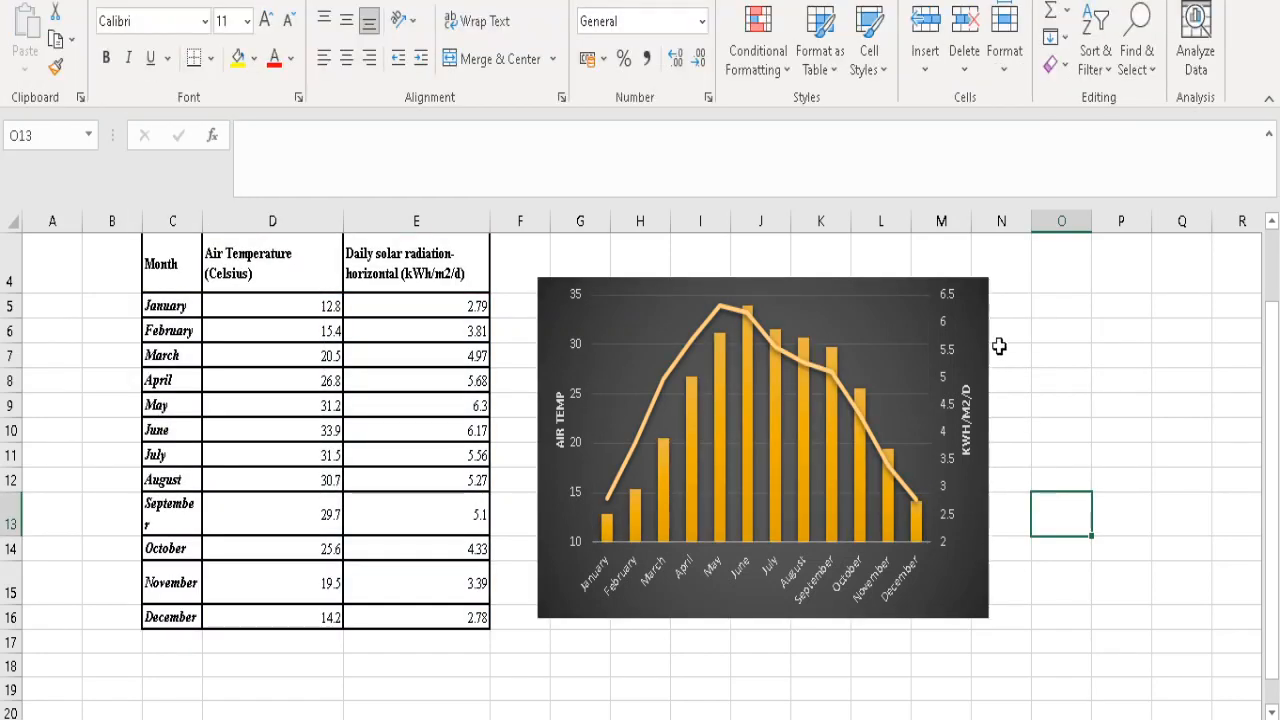
Replace the chart's primary major horizontal gridlines with primary minor horizontal gridlines and deselect the chart
click(981, 308)
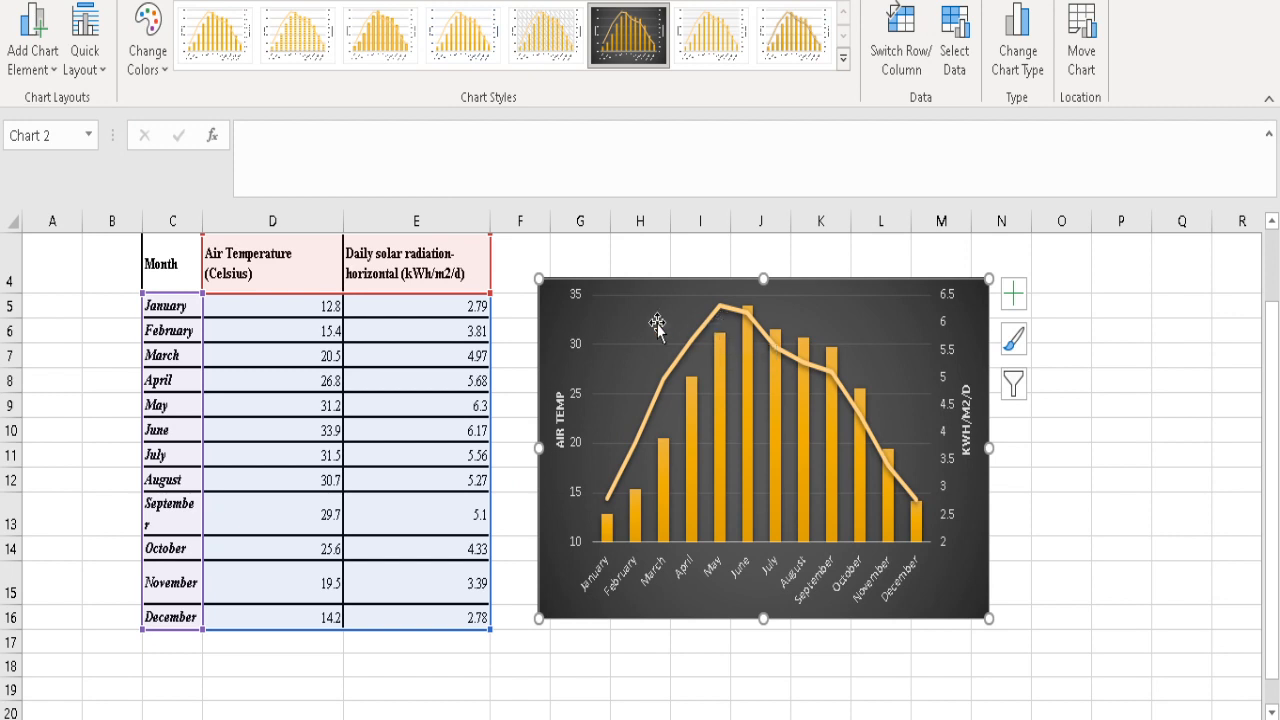
click(1015, 293)
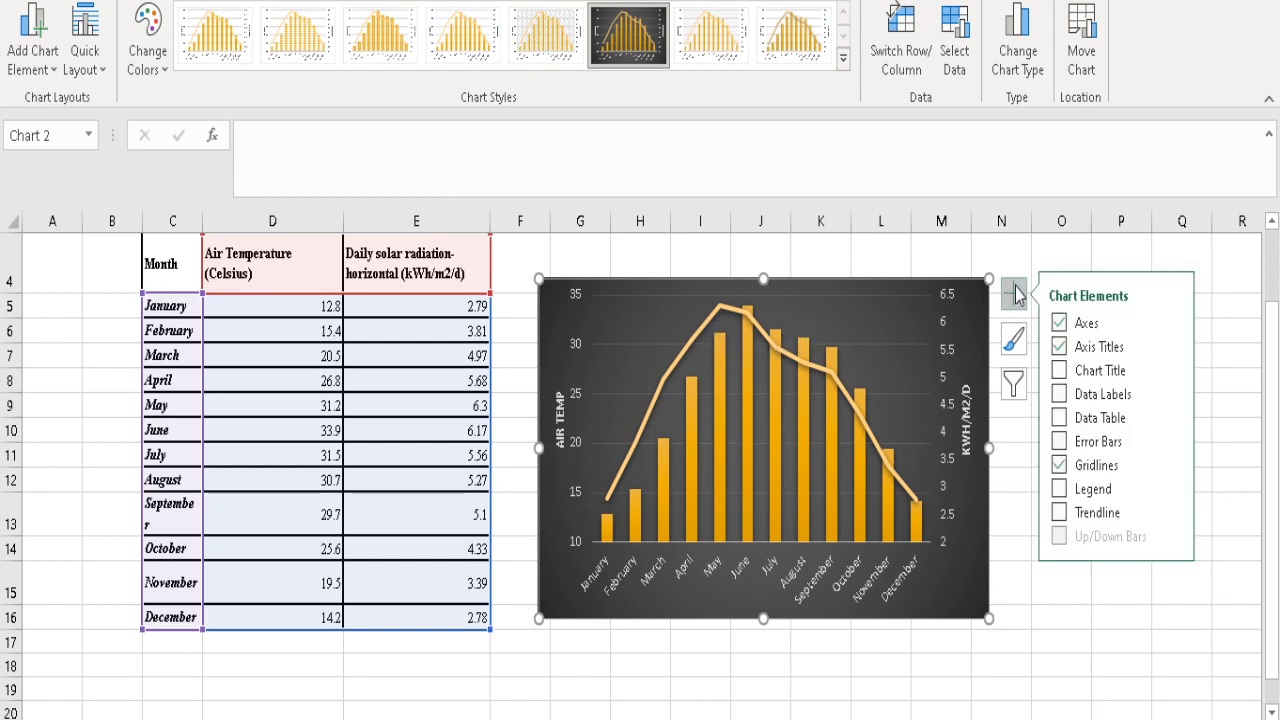
click(1173, 465)
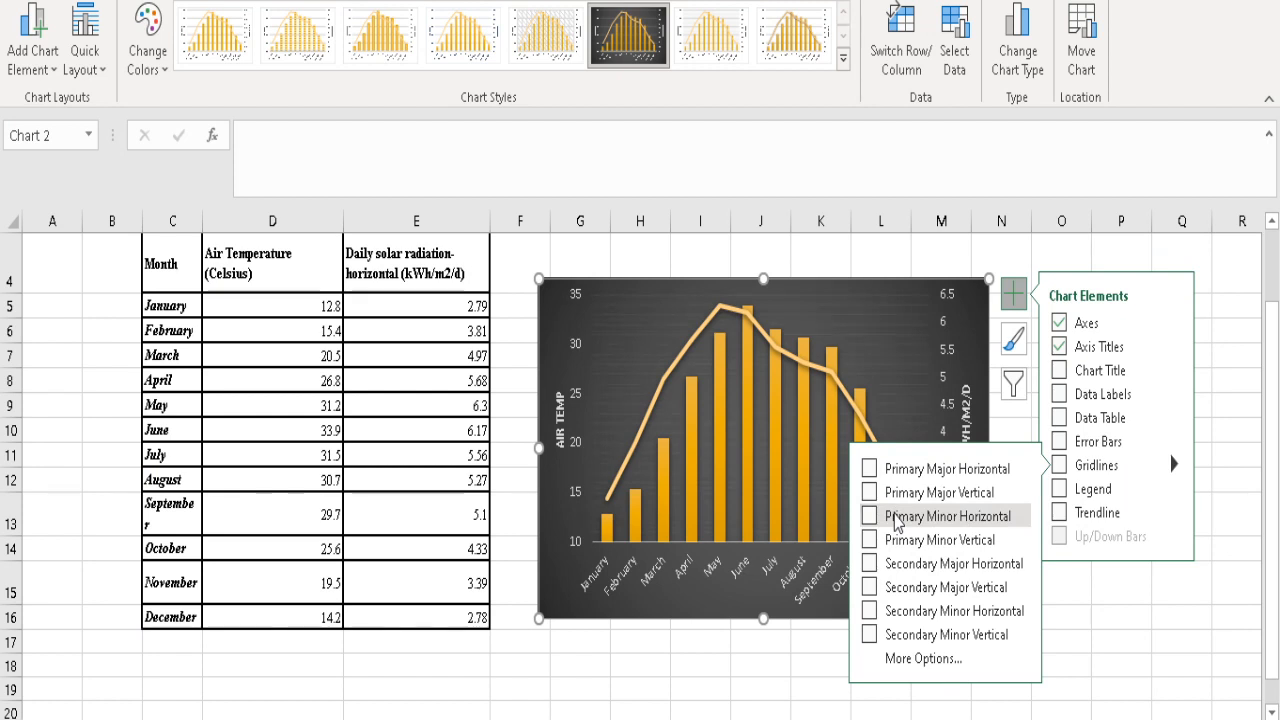
click(702, 689)
click(702, 689)
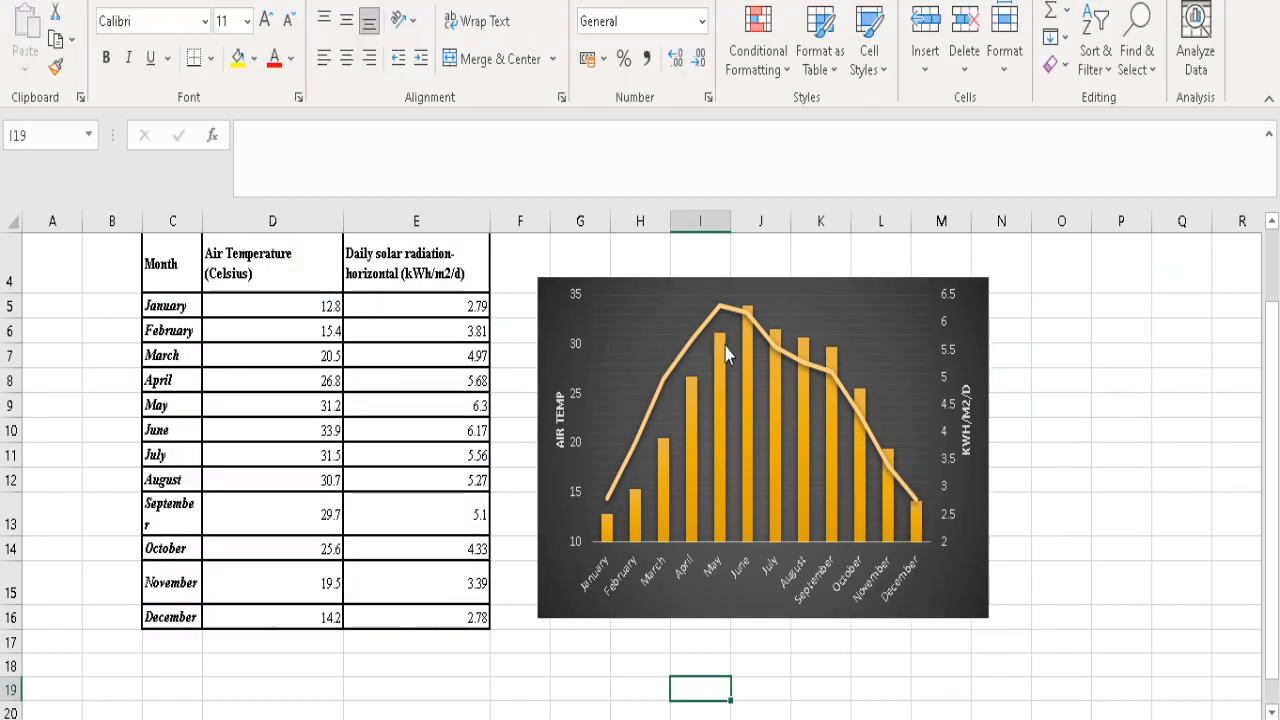
click(1095, 460)
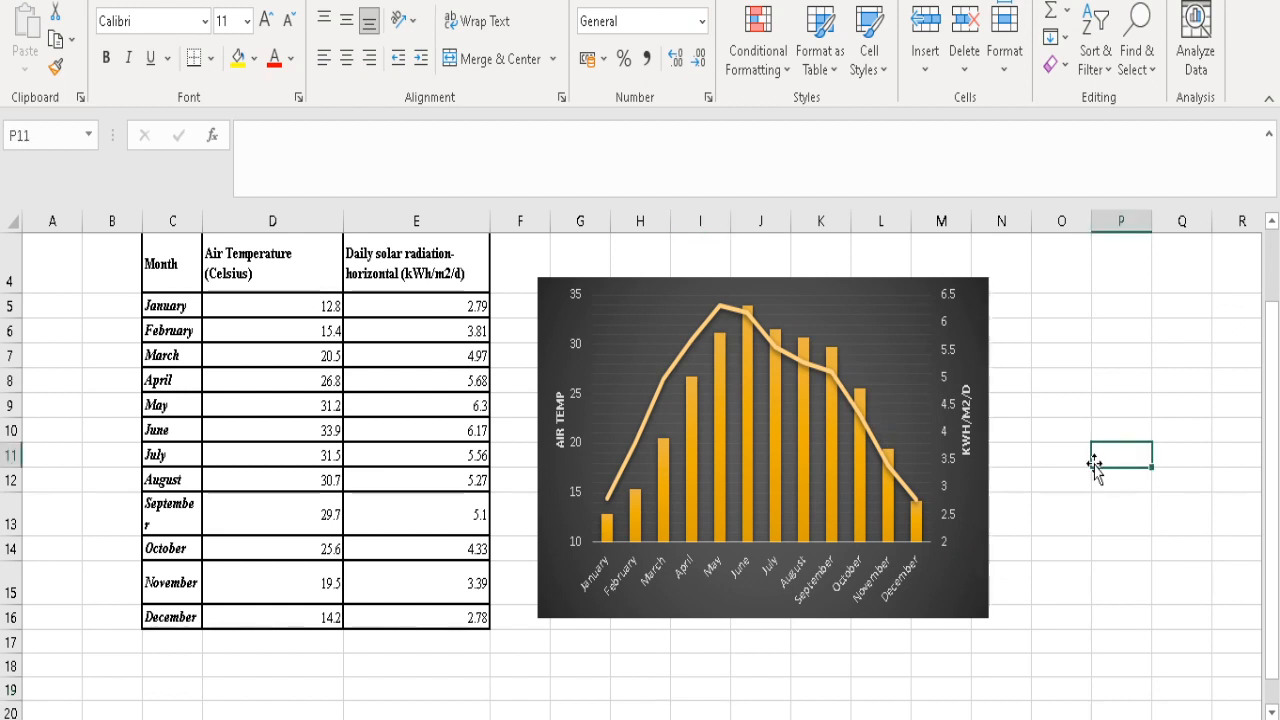